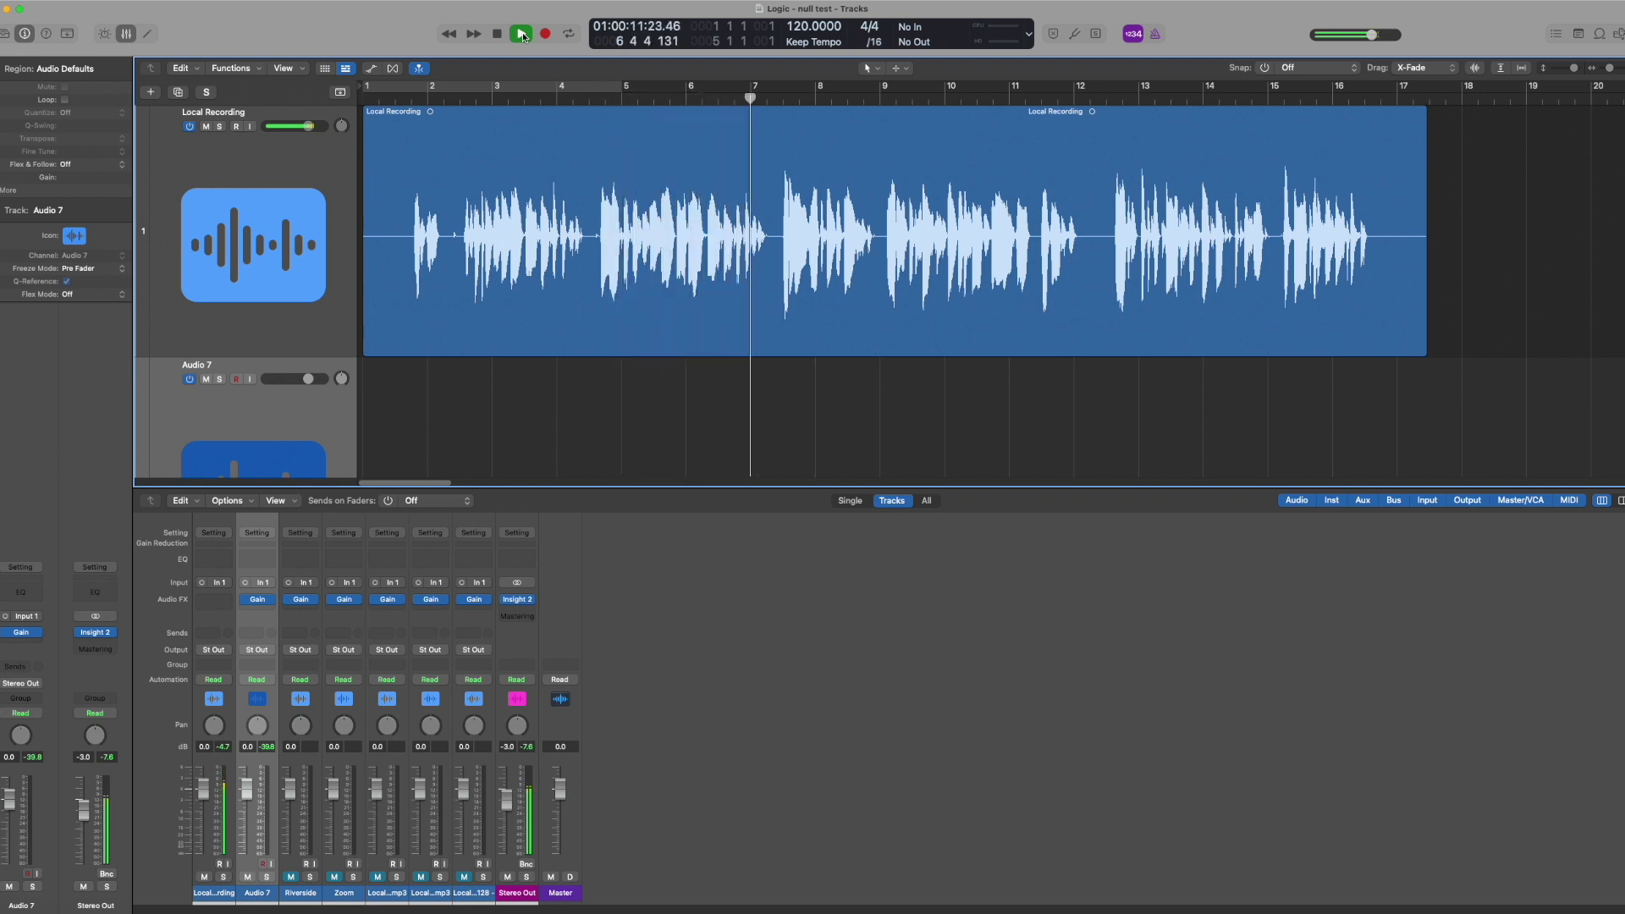
Copy the Local Recording region onto the Audio 7 track at the same position and play both tracks from near bar 1.
left_click(522, 36)
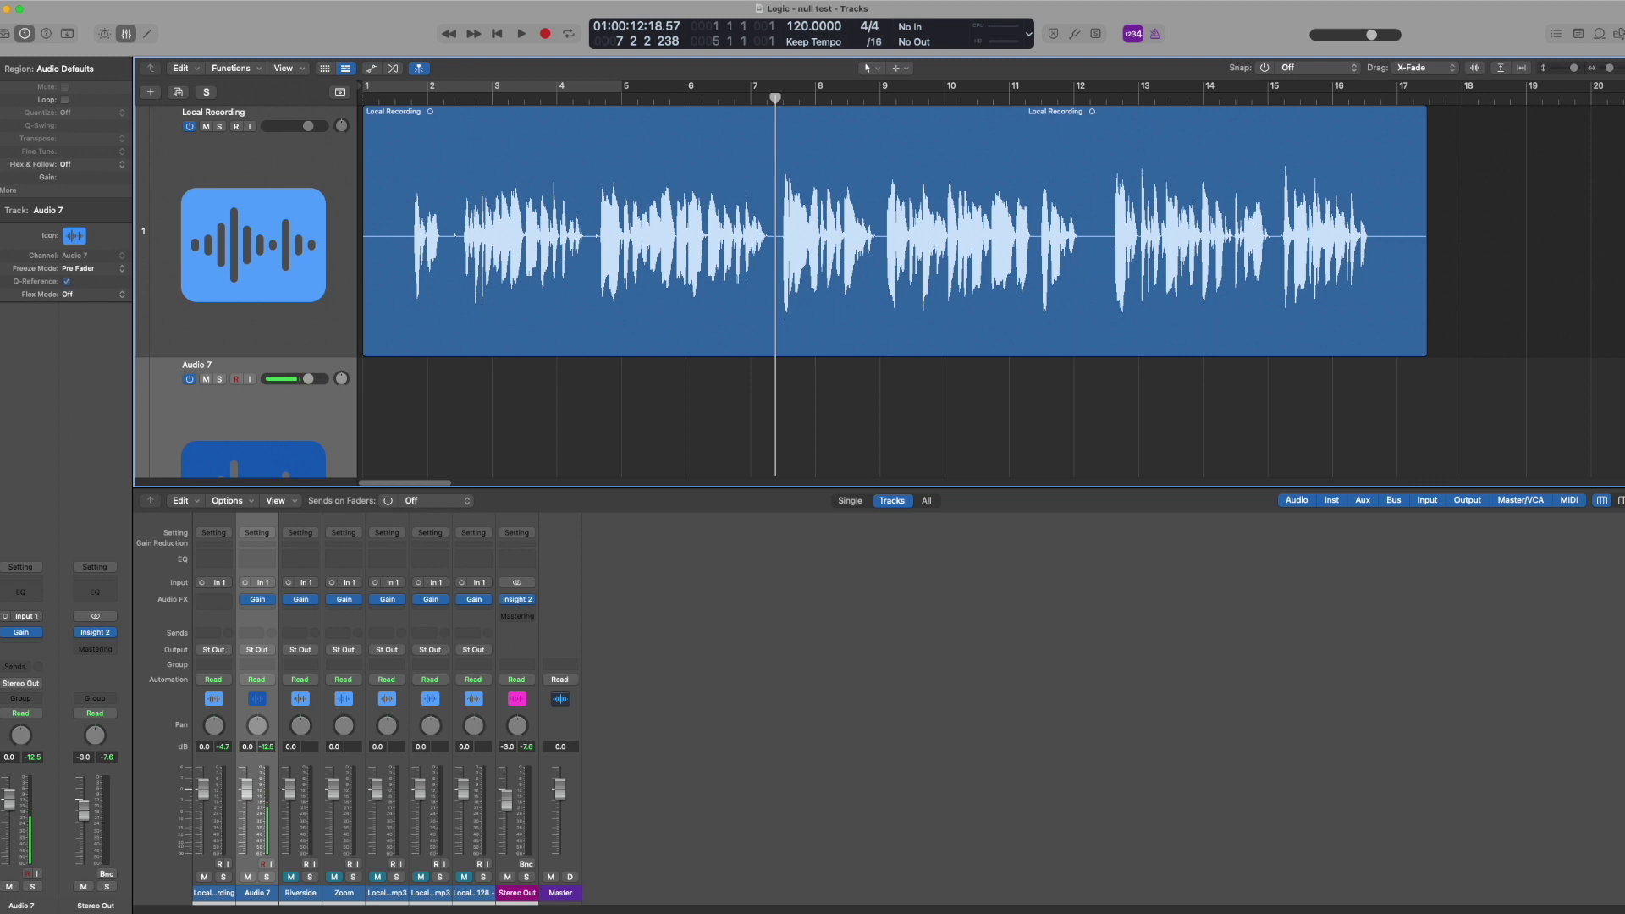
left_click_drag(493, 173, 486, 378)
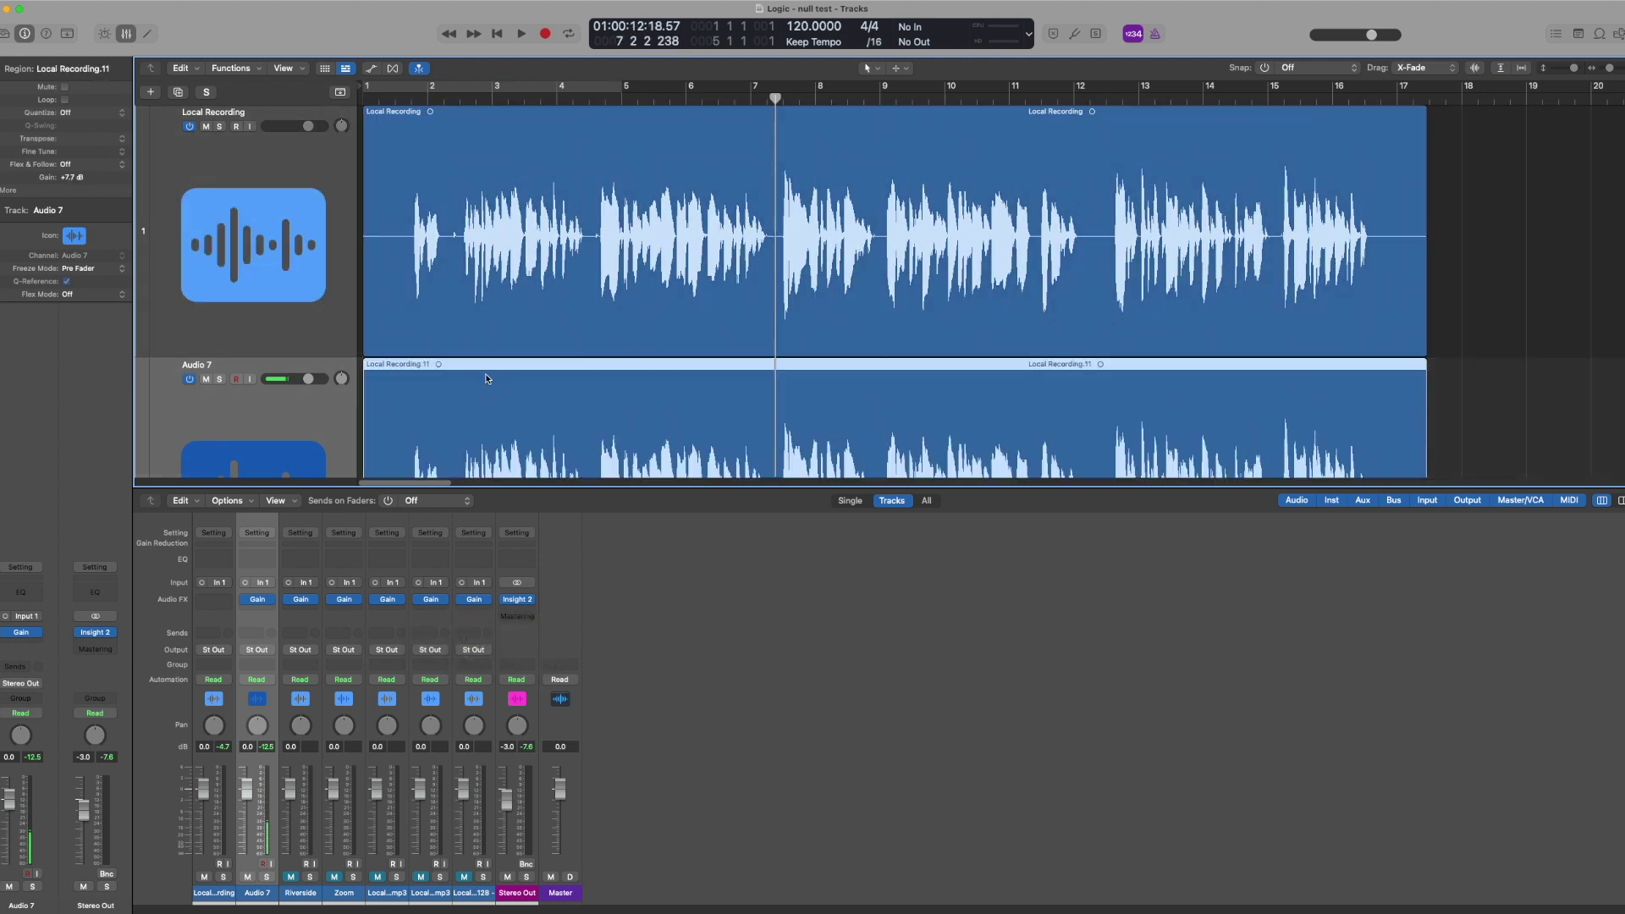
left_click(412, 95)
key("space")
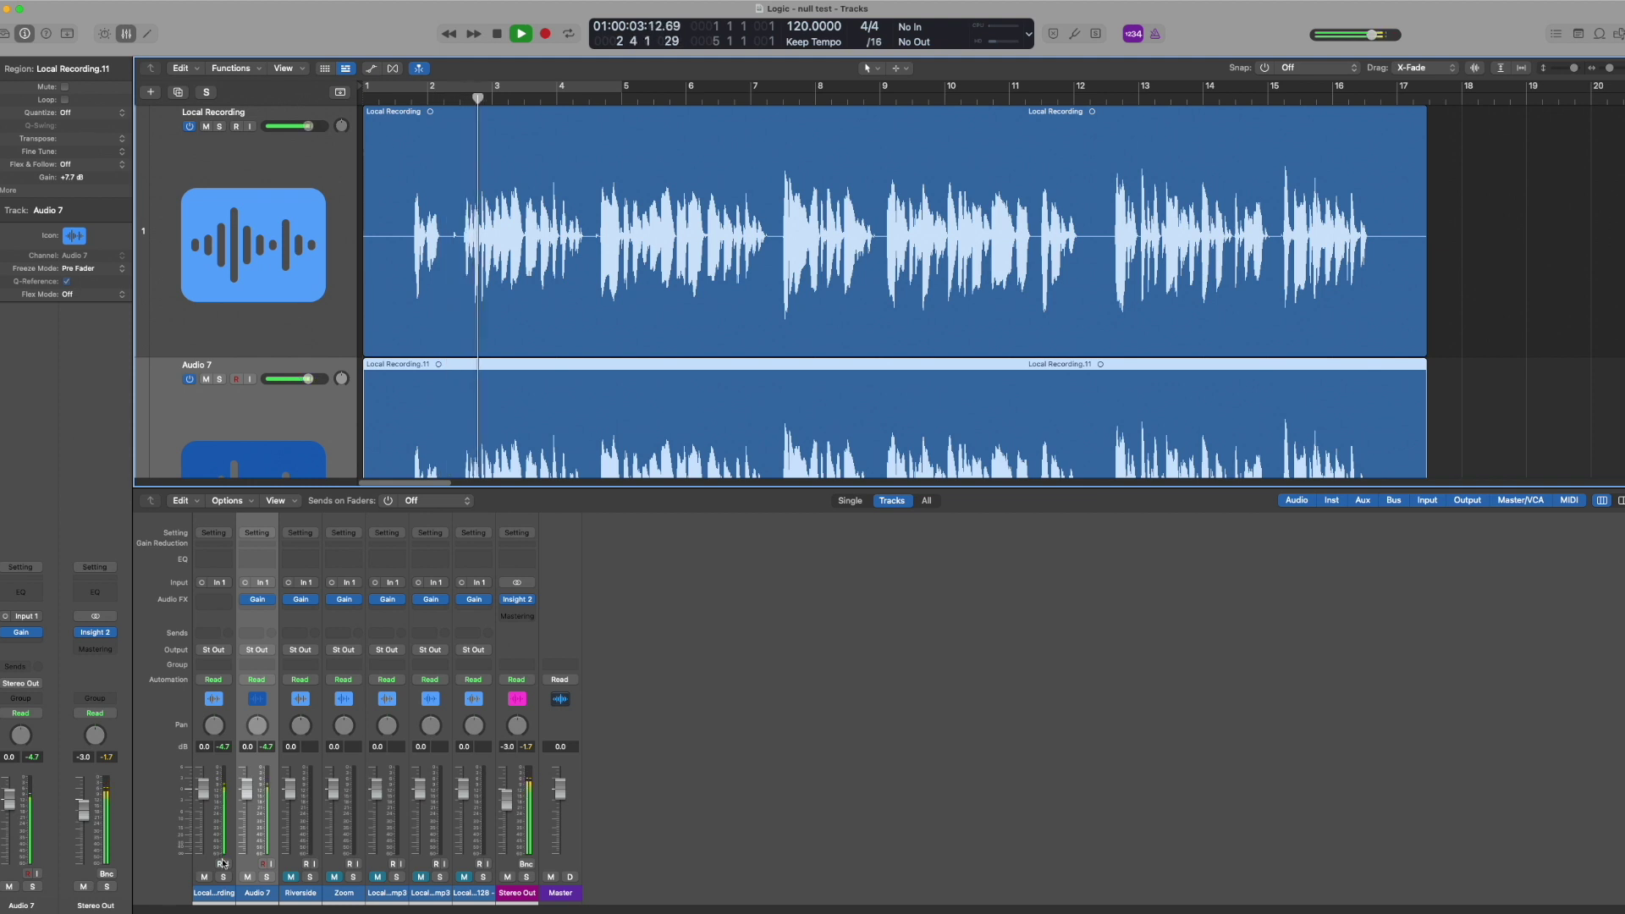
Mute and unmute Local Recording and Audio 7 one at a time during playback to compare them, and stop playback.
left_click(203, 877)
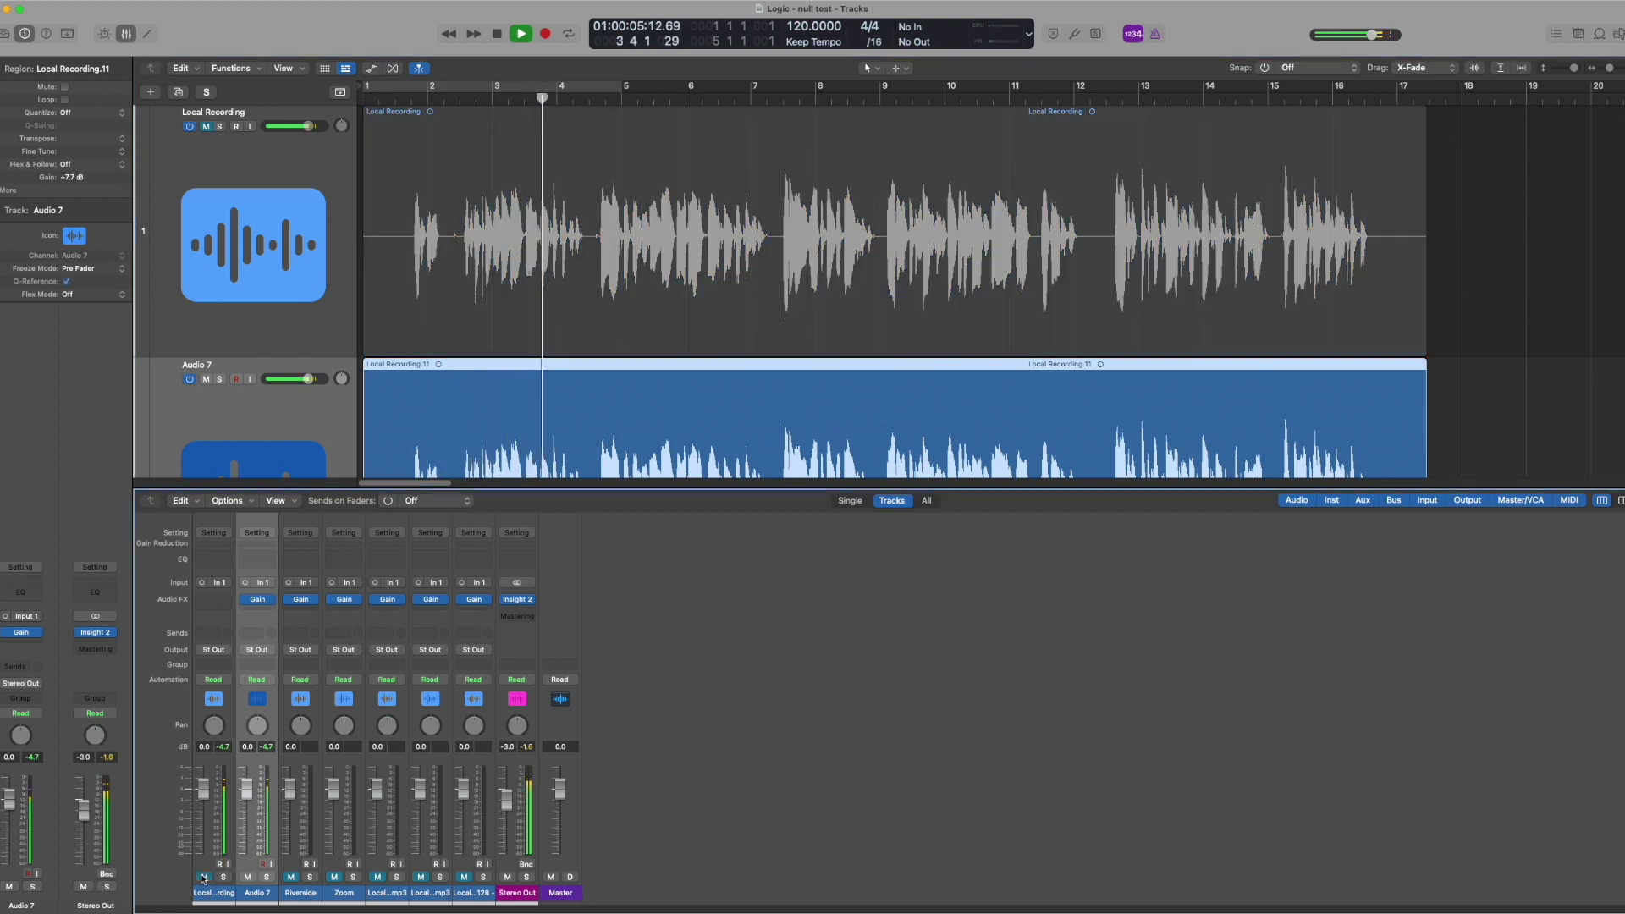
left_click(203, 877)
left_click(247, 877)
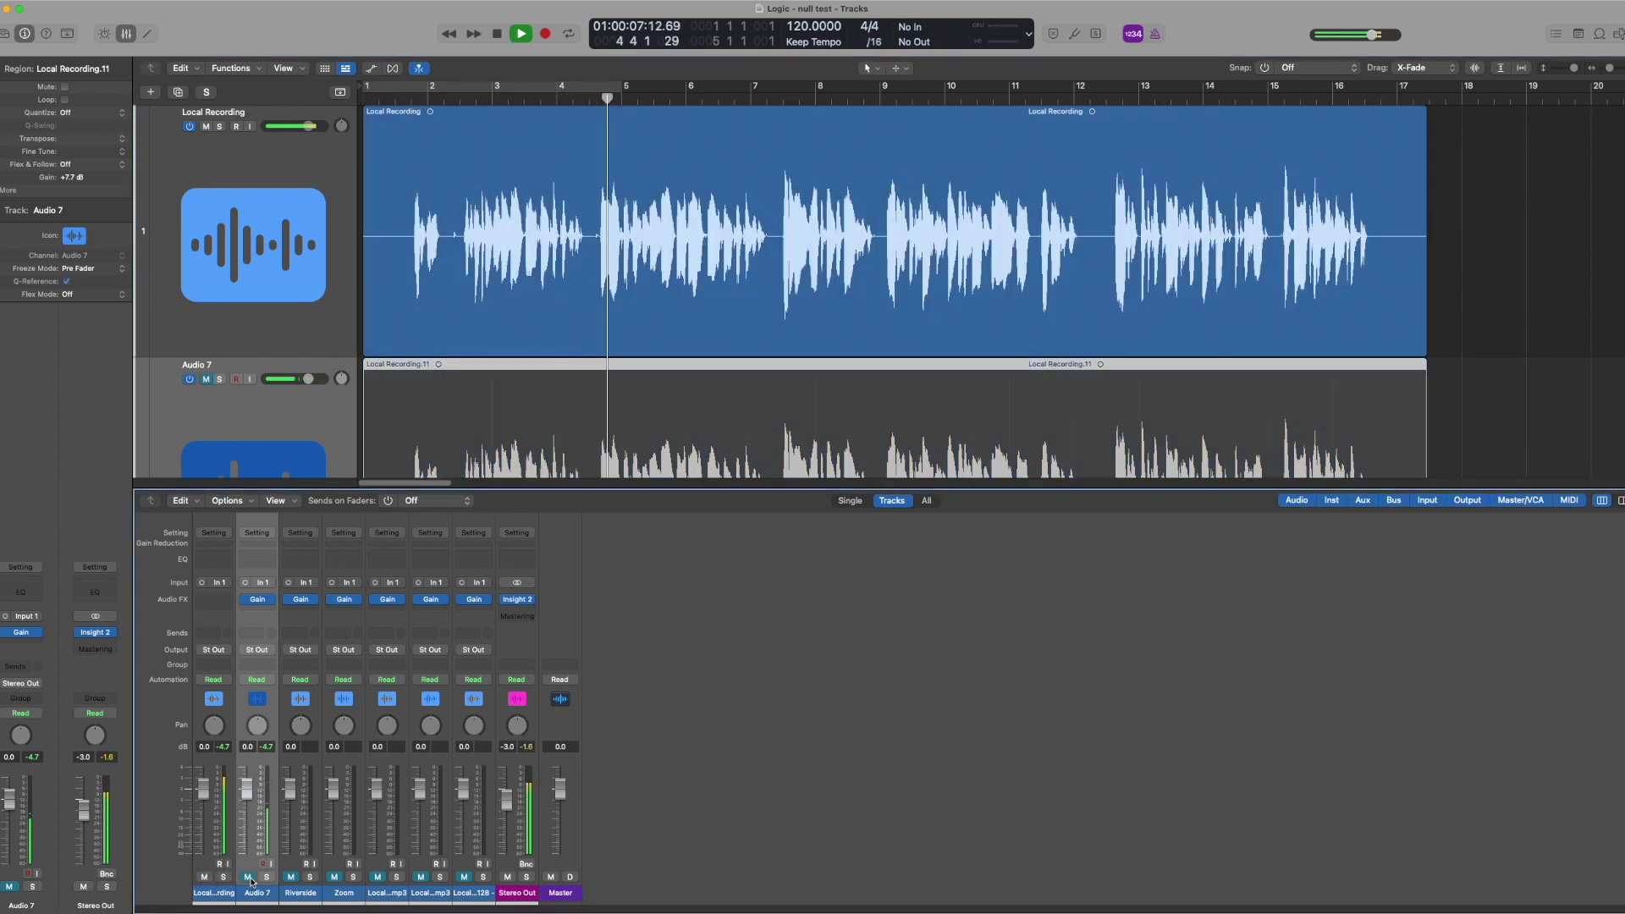
left_click(247, 878)
key("space")
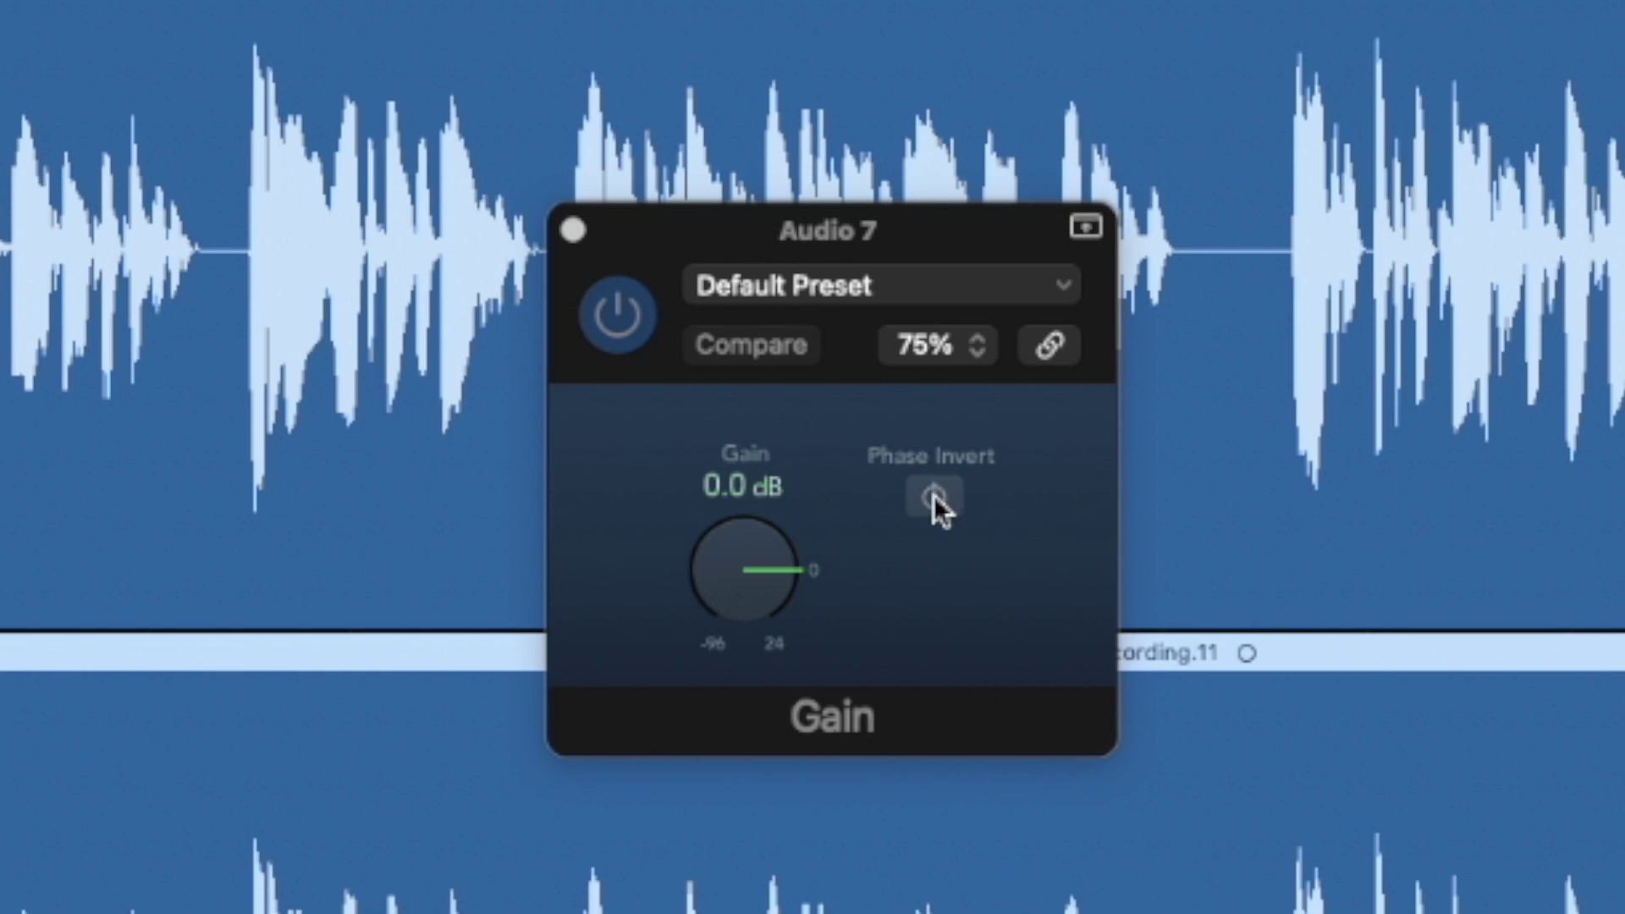
Invert the phase in Audio 7's Gain plug-in and check the combined playback in Insight 2 on the Stereo Out.
left_click(933, 495)
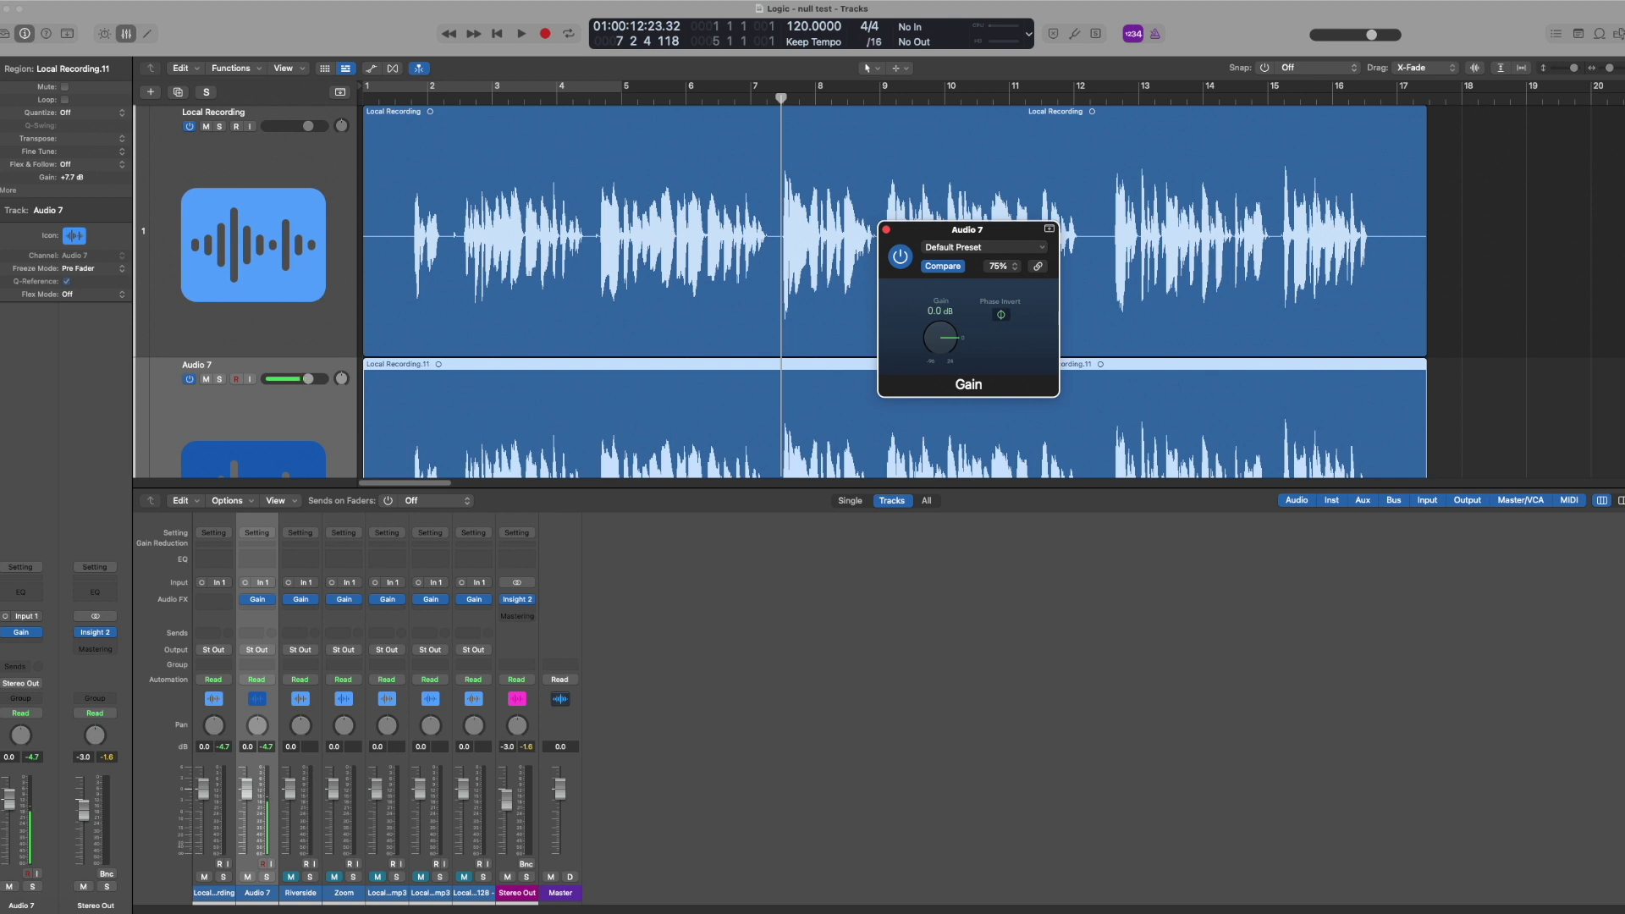
left_click(516, 600)
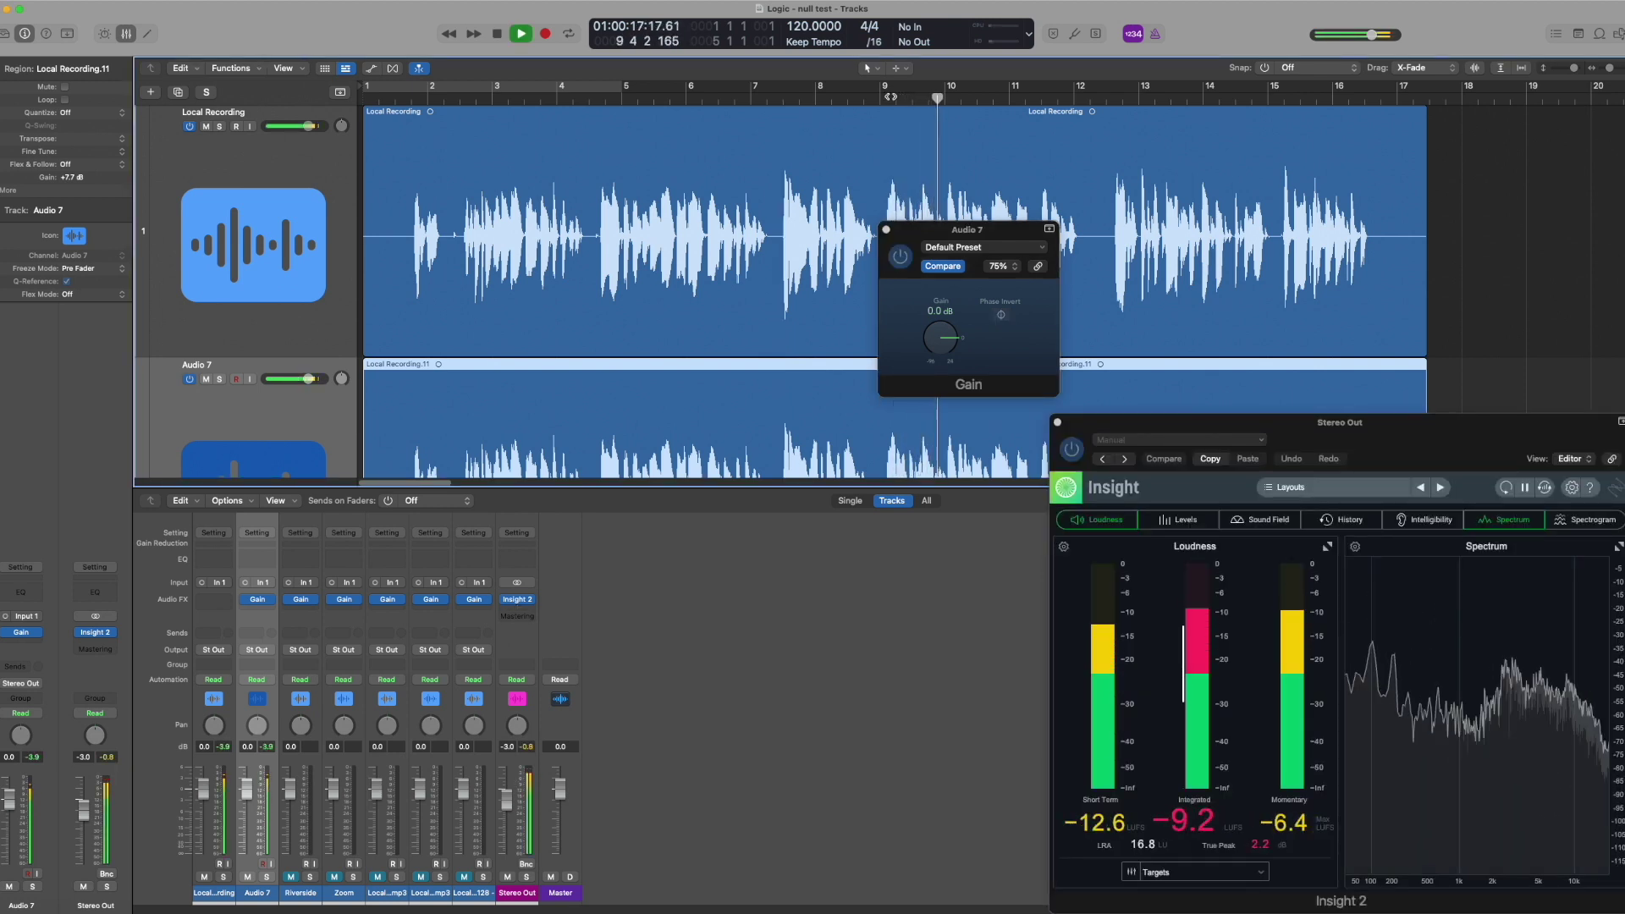
key("space")
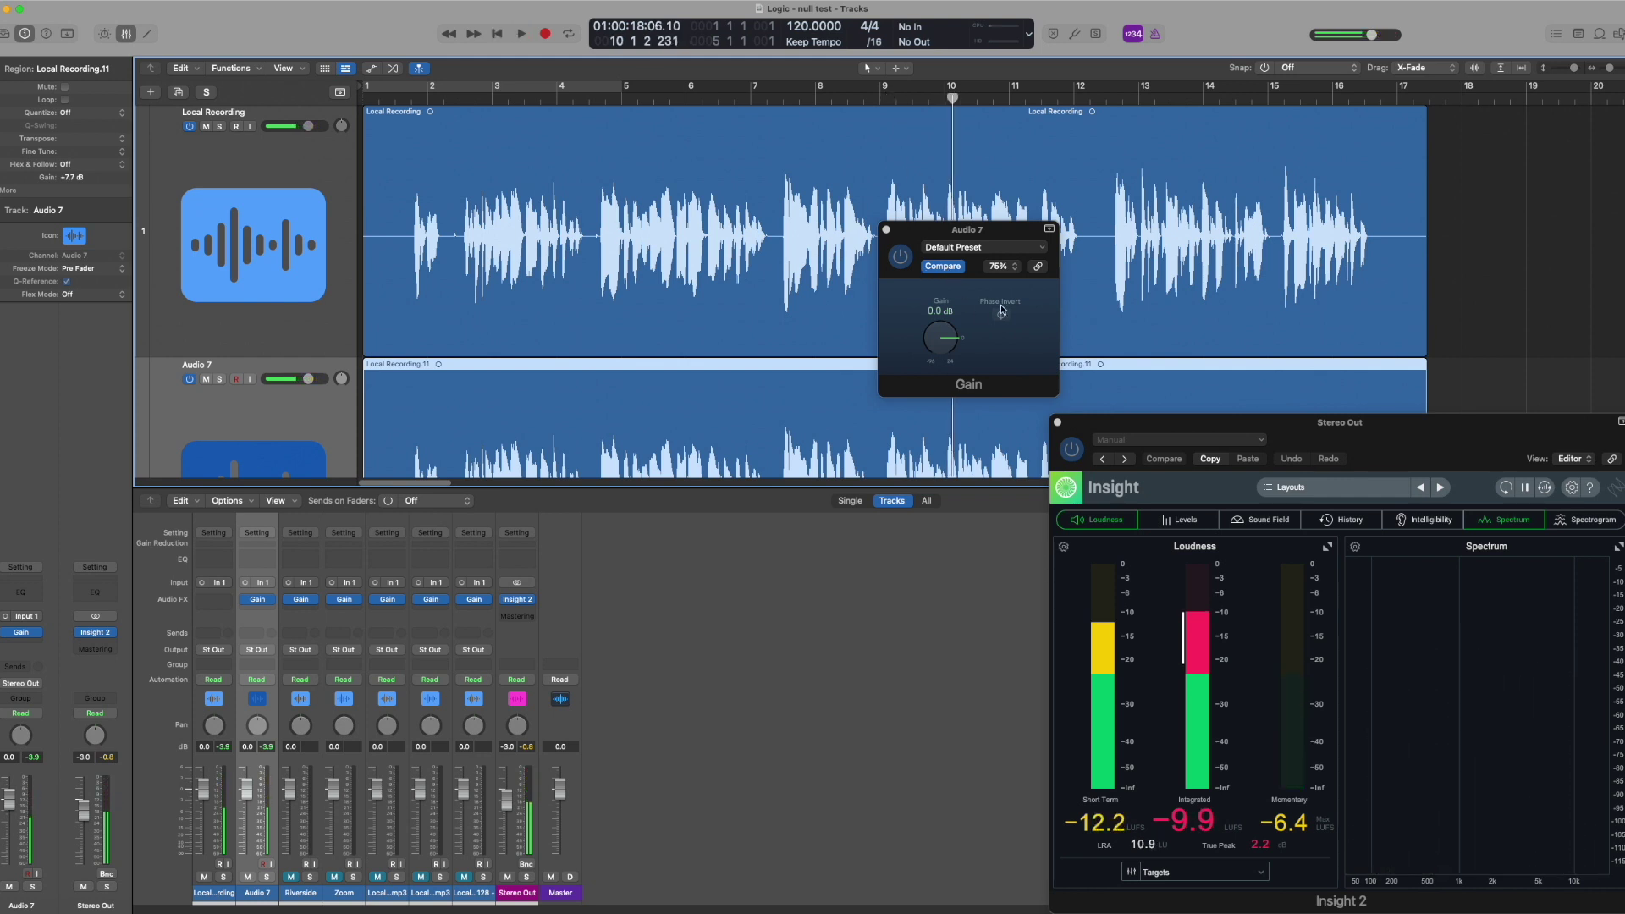
left_click(1001, 313)
key("space")
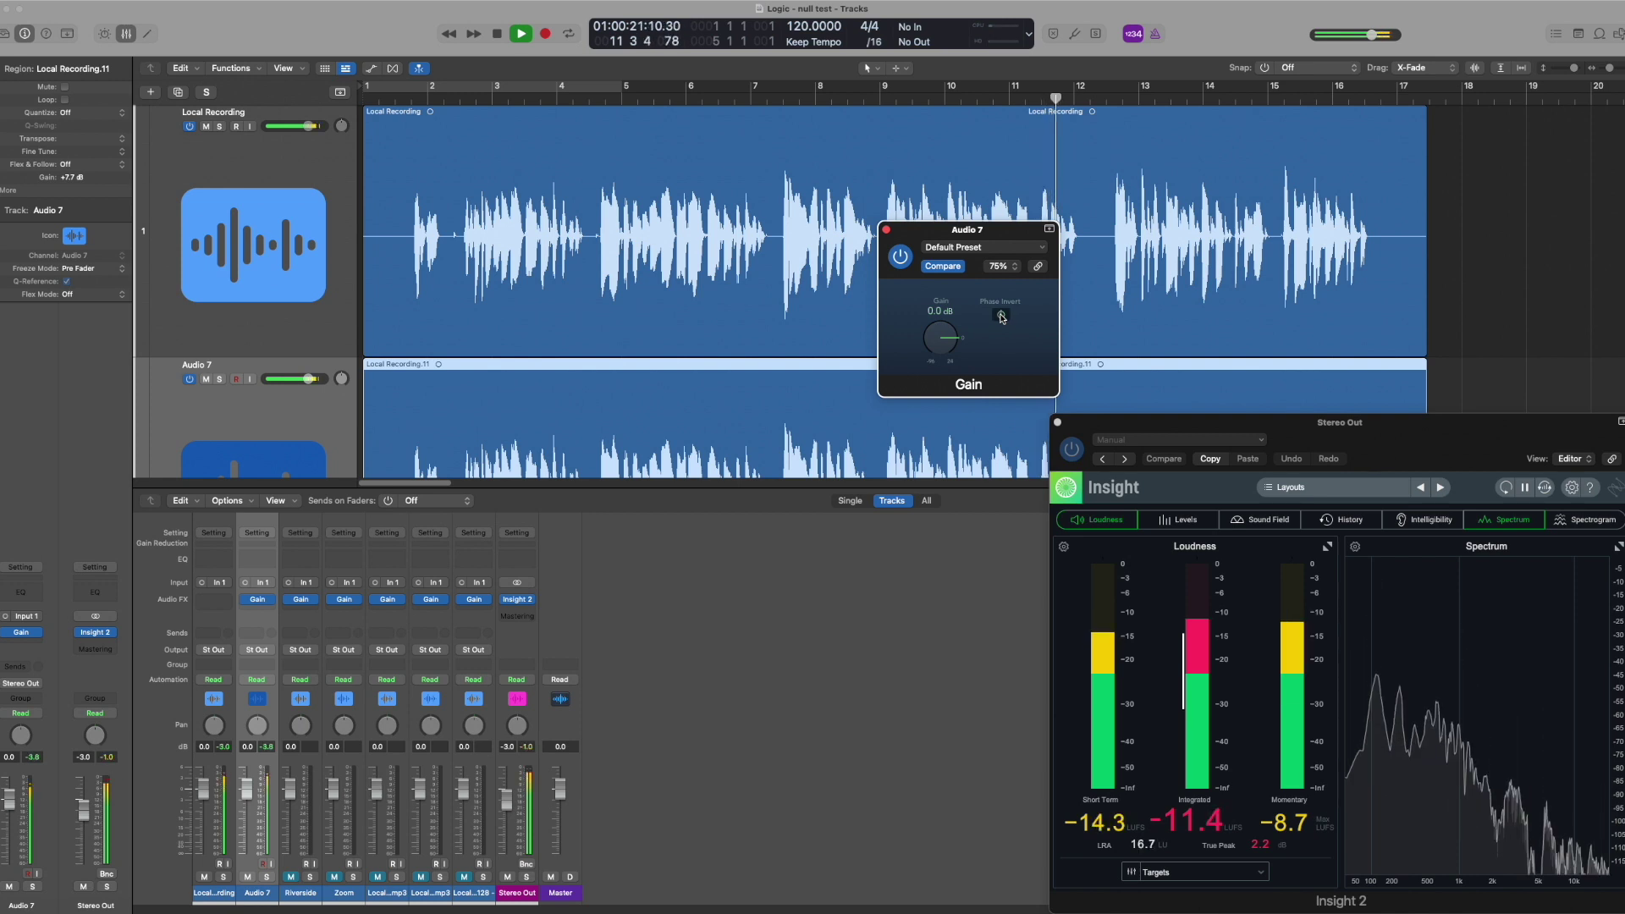
key("space")
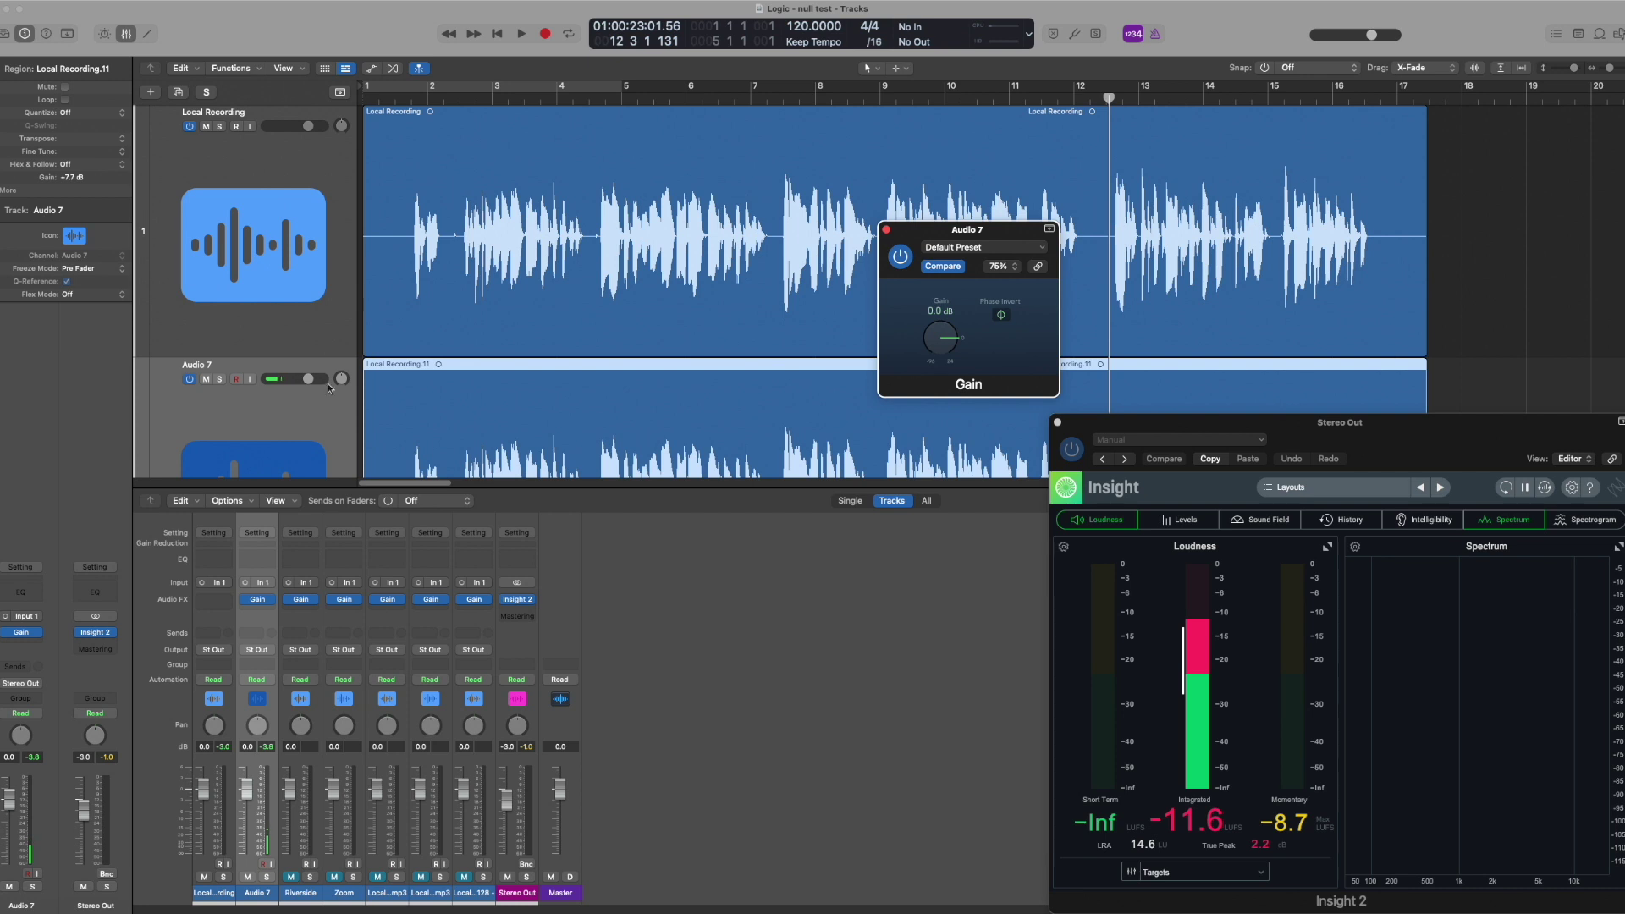
Delete the copied Local Recording region and remove the Audio 7 track.
key("Delete")
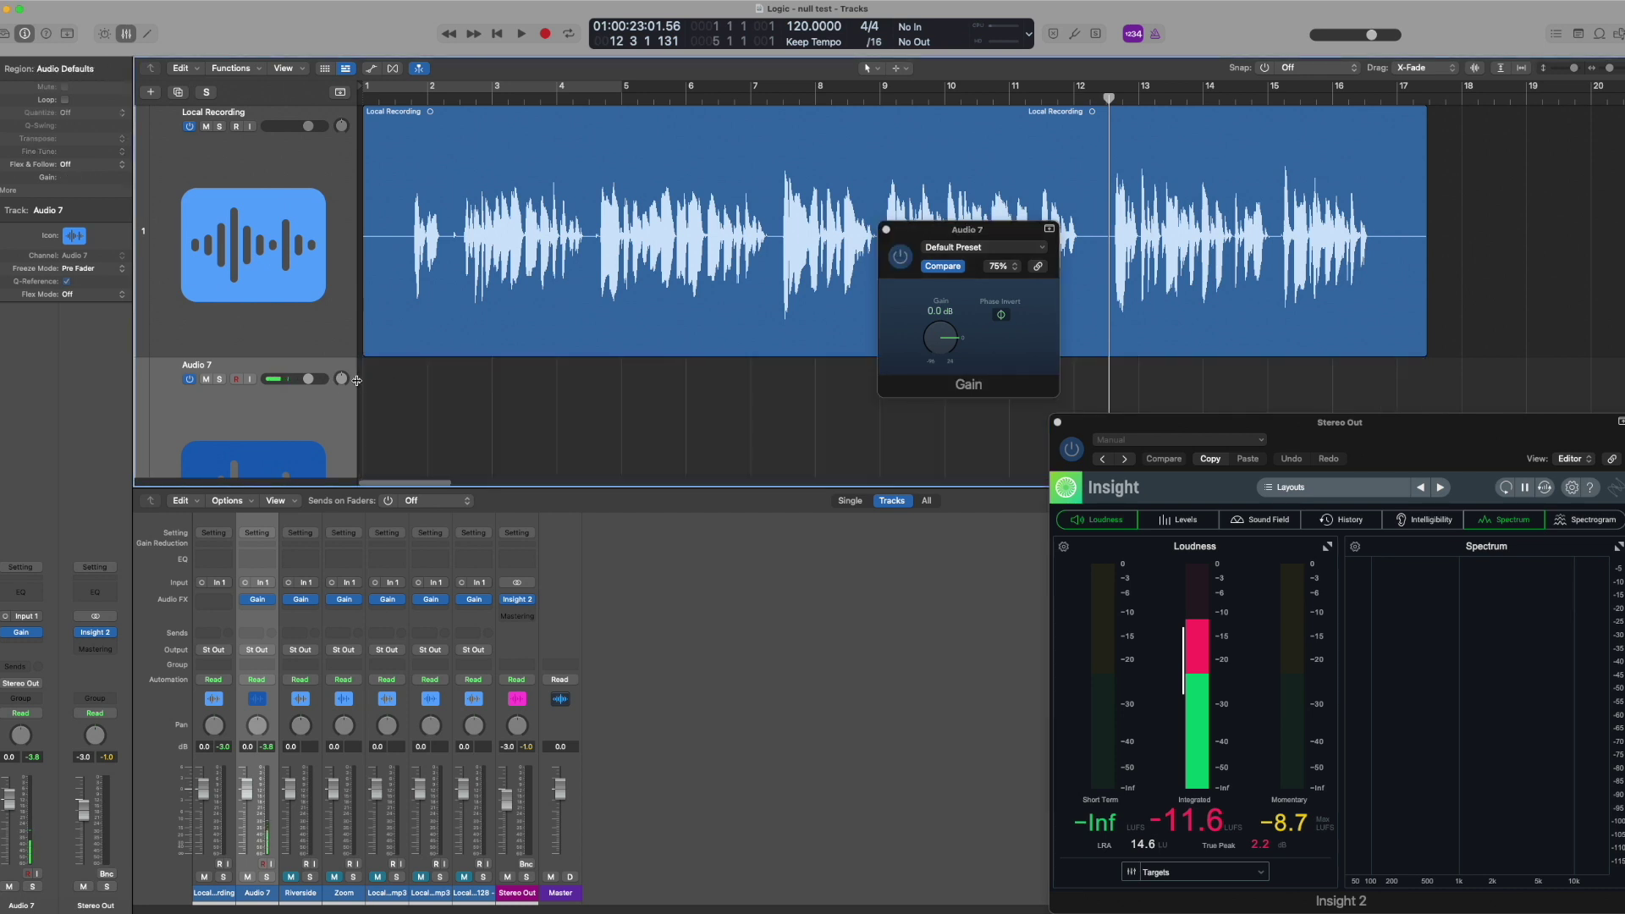
scroll(325, 411, "down", 3)
key("super+BackSpace")
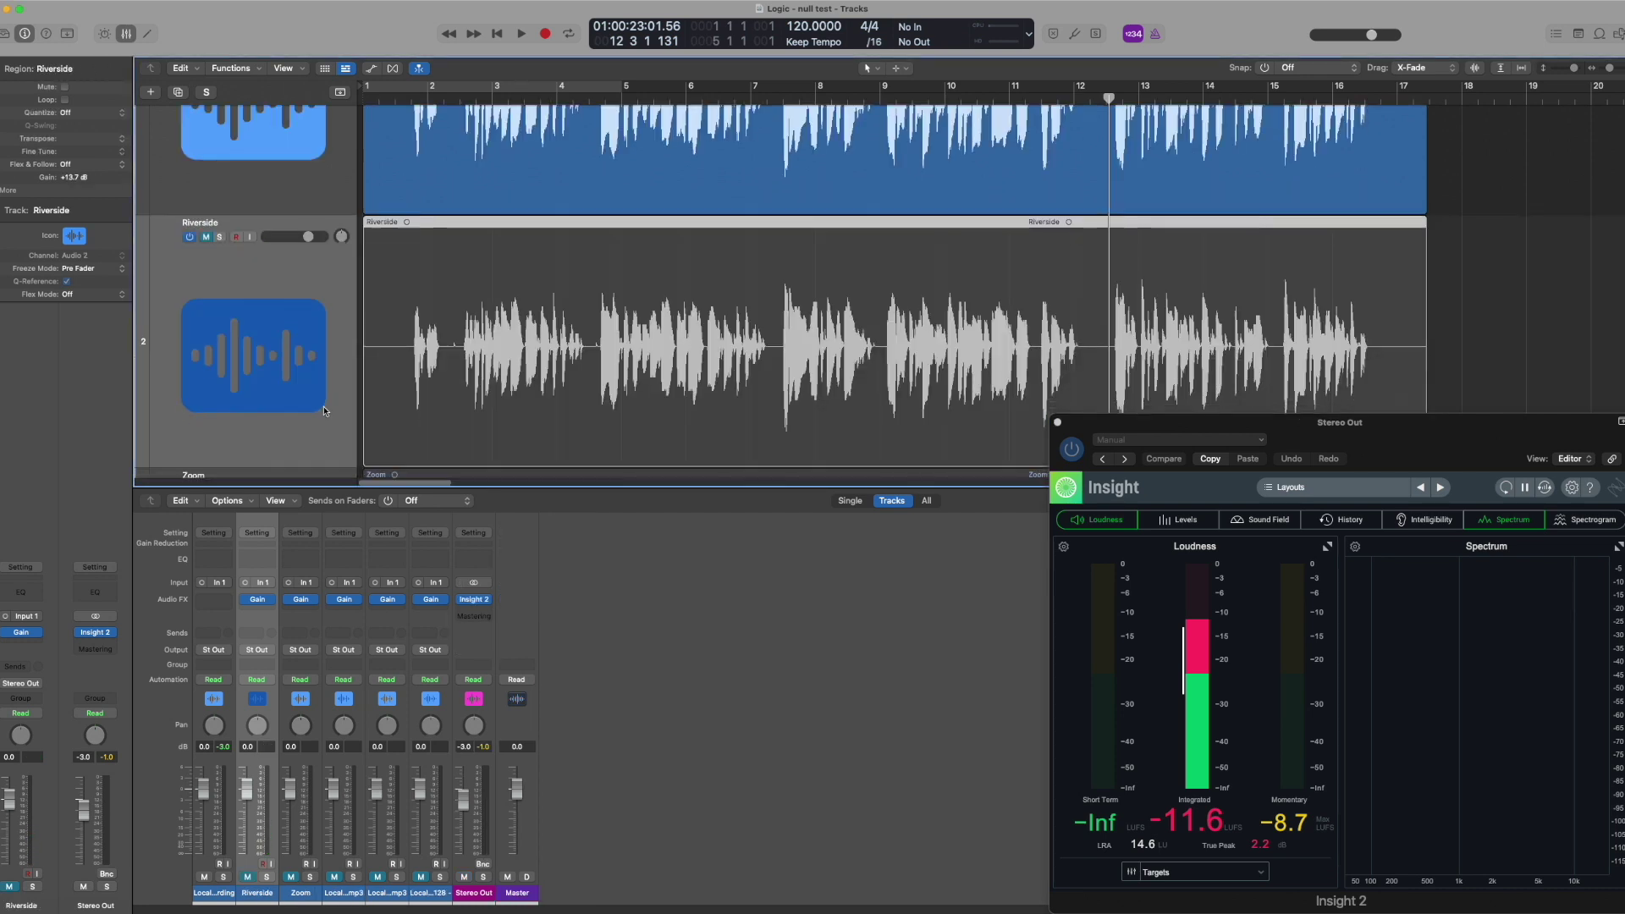
Play the unmuted Riverside track against Local Recording, inverting the phase in Riverside's Gain plug-in as a null test.
left_click(324, 411)
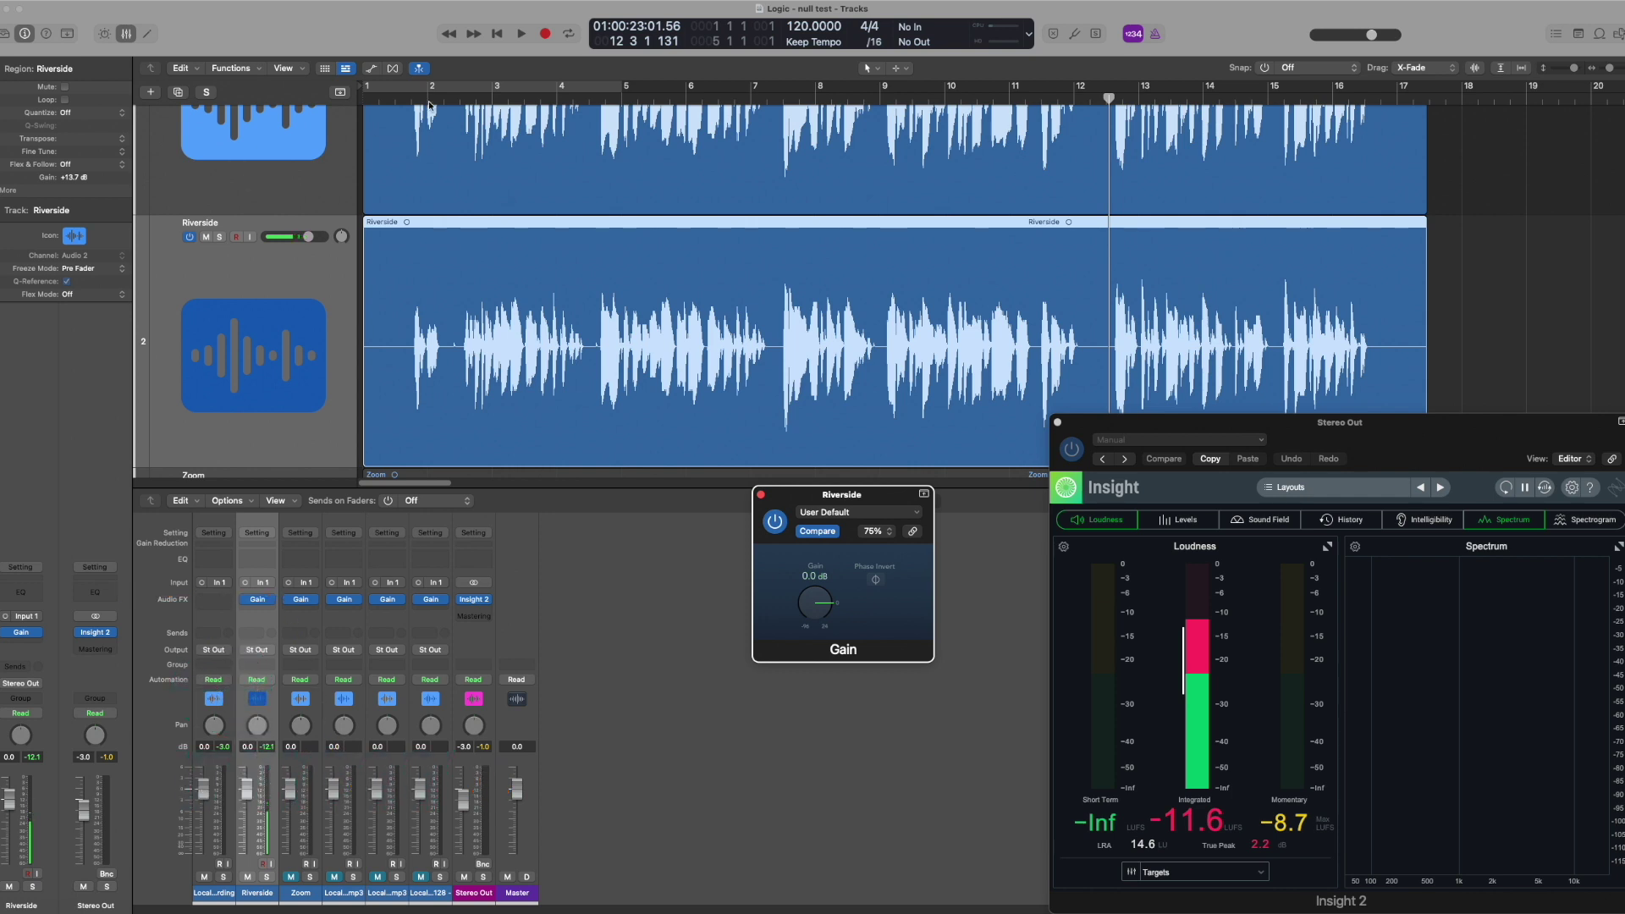
key("space")
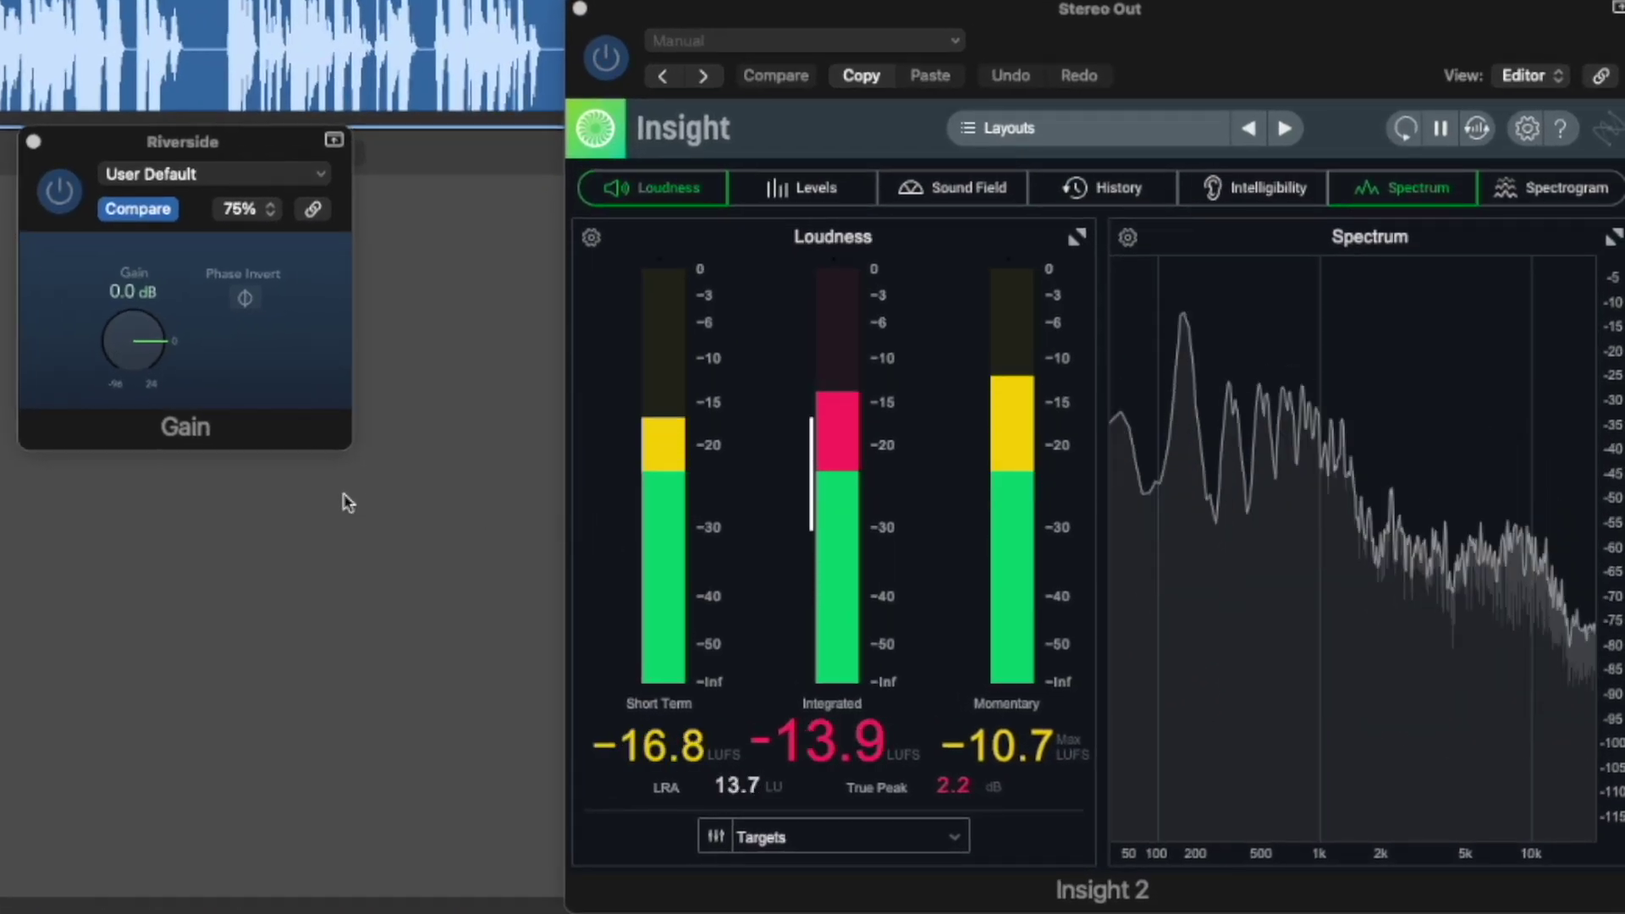
left_click(246, 299)
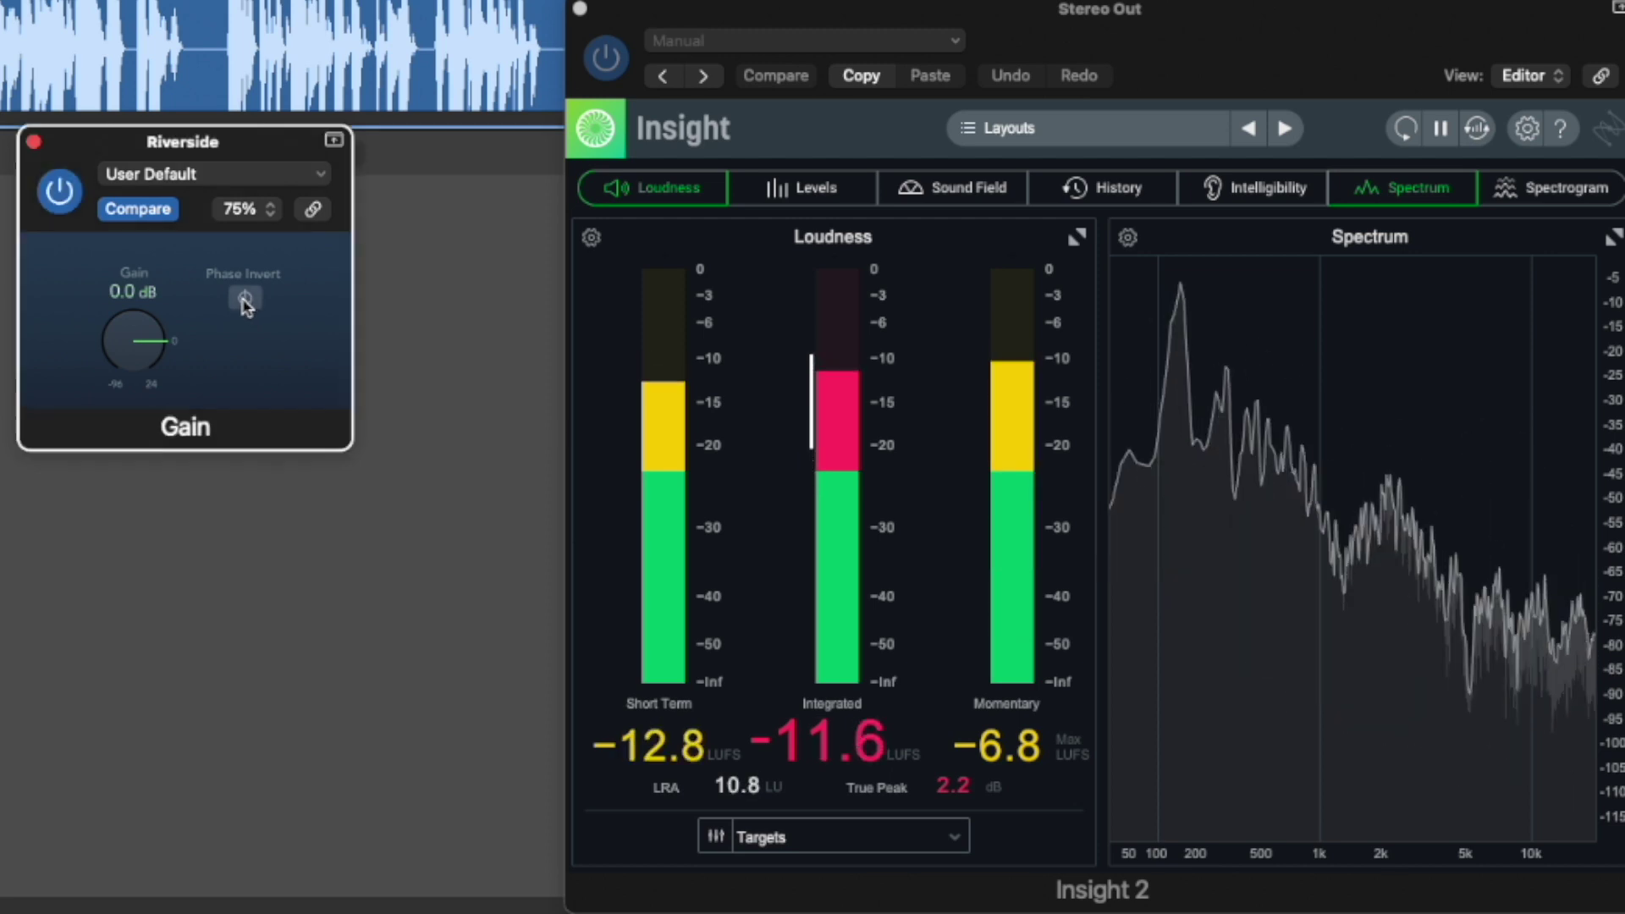
left_click(246, 300)
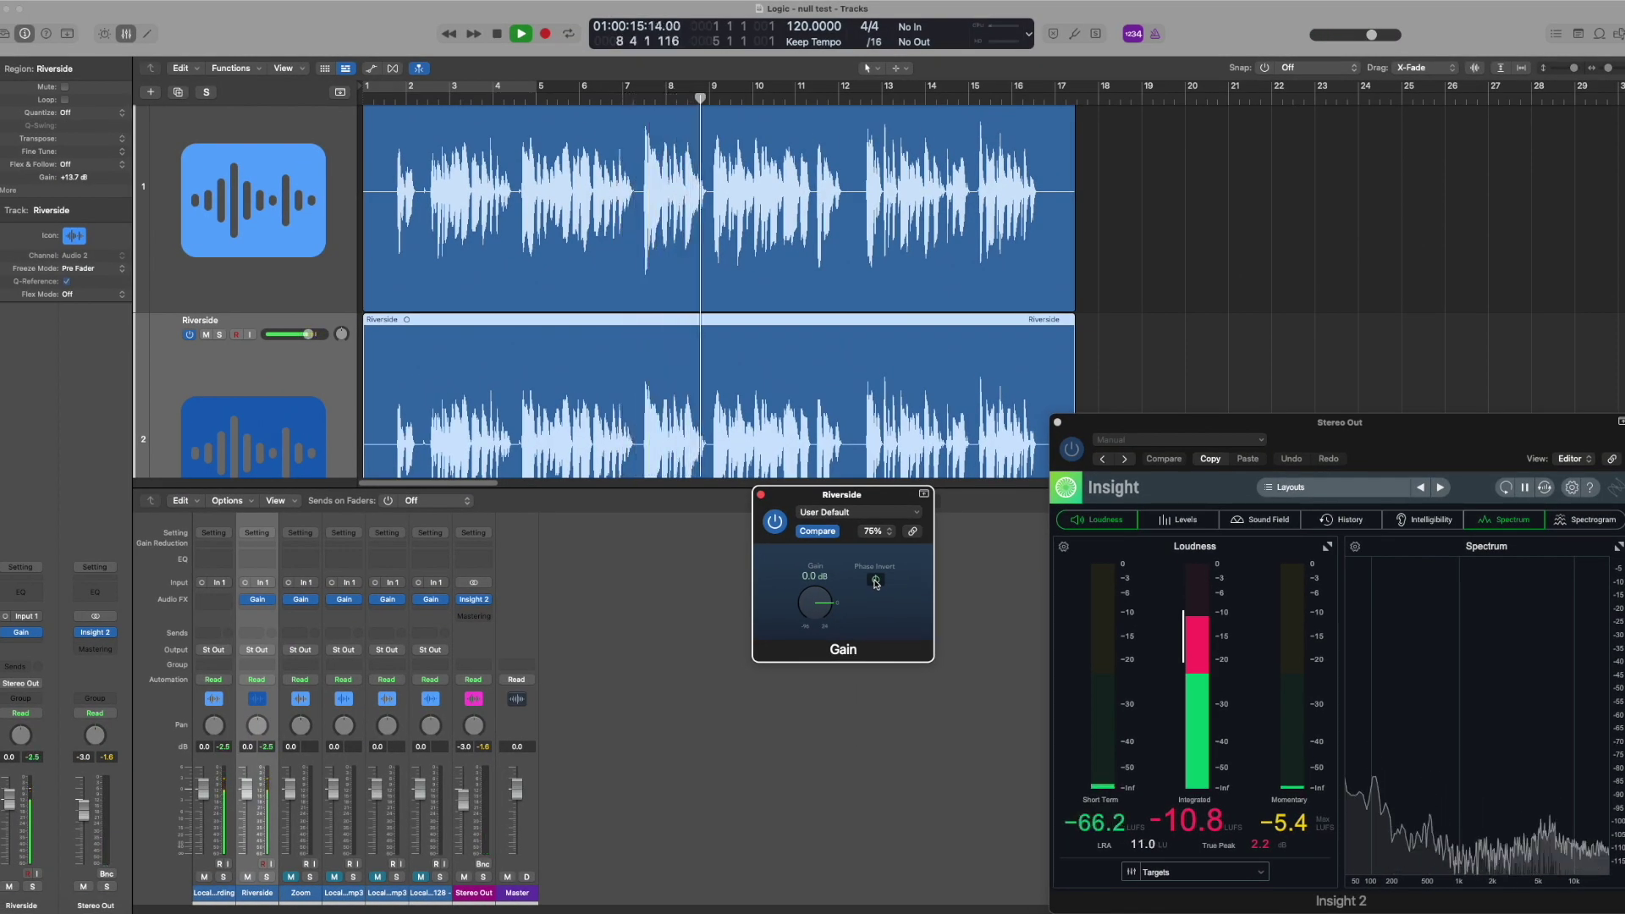
key("space")
With the mixer hidden, mute the Riverside track and move the Local Recording track below it, next to Zoom.
key("x")
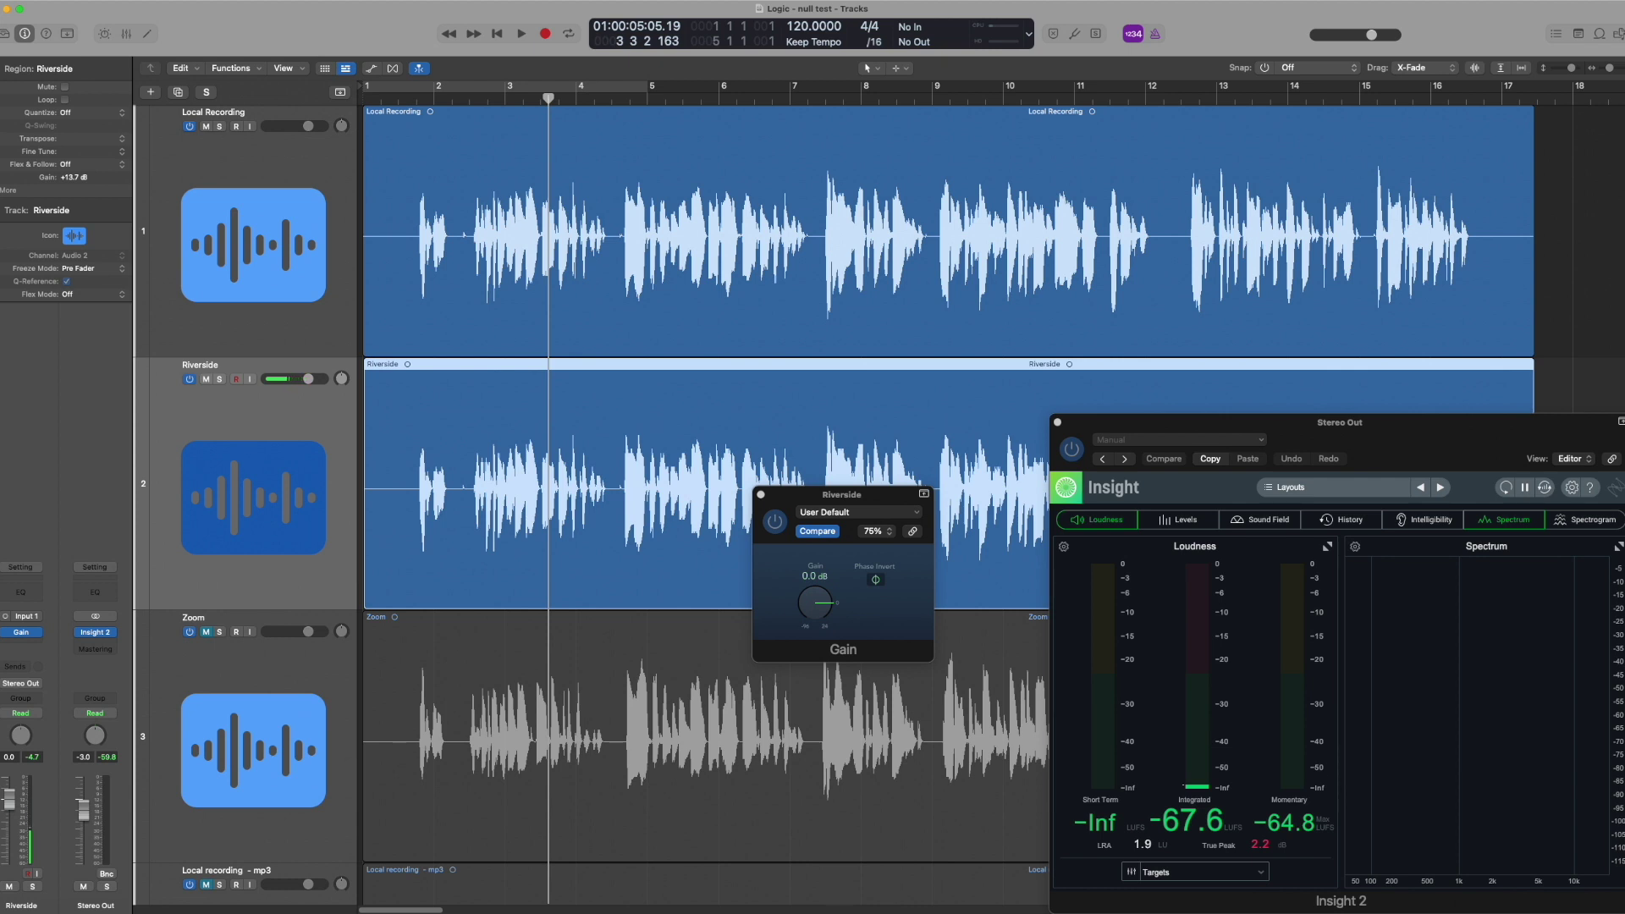
left_click(206, 380)
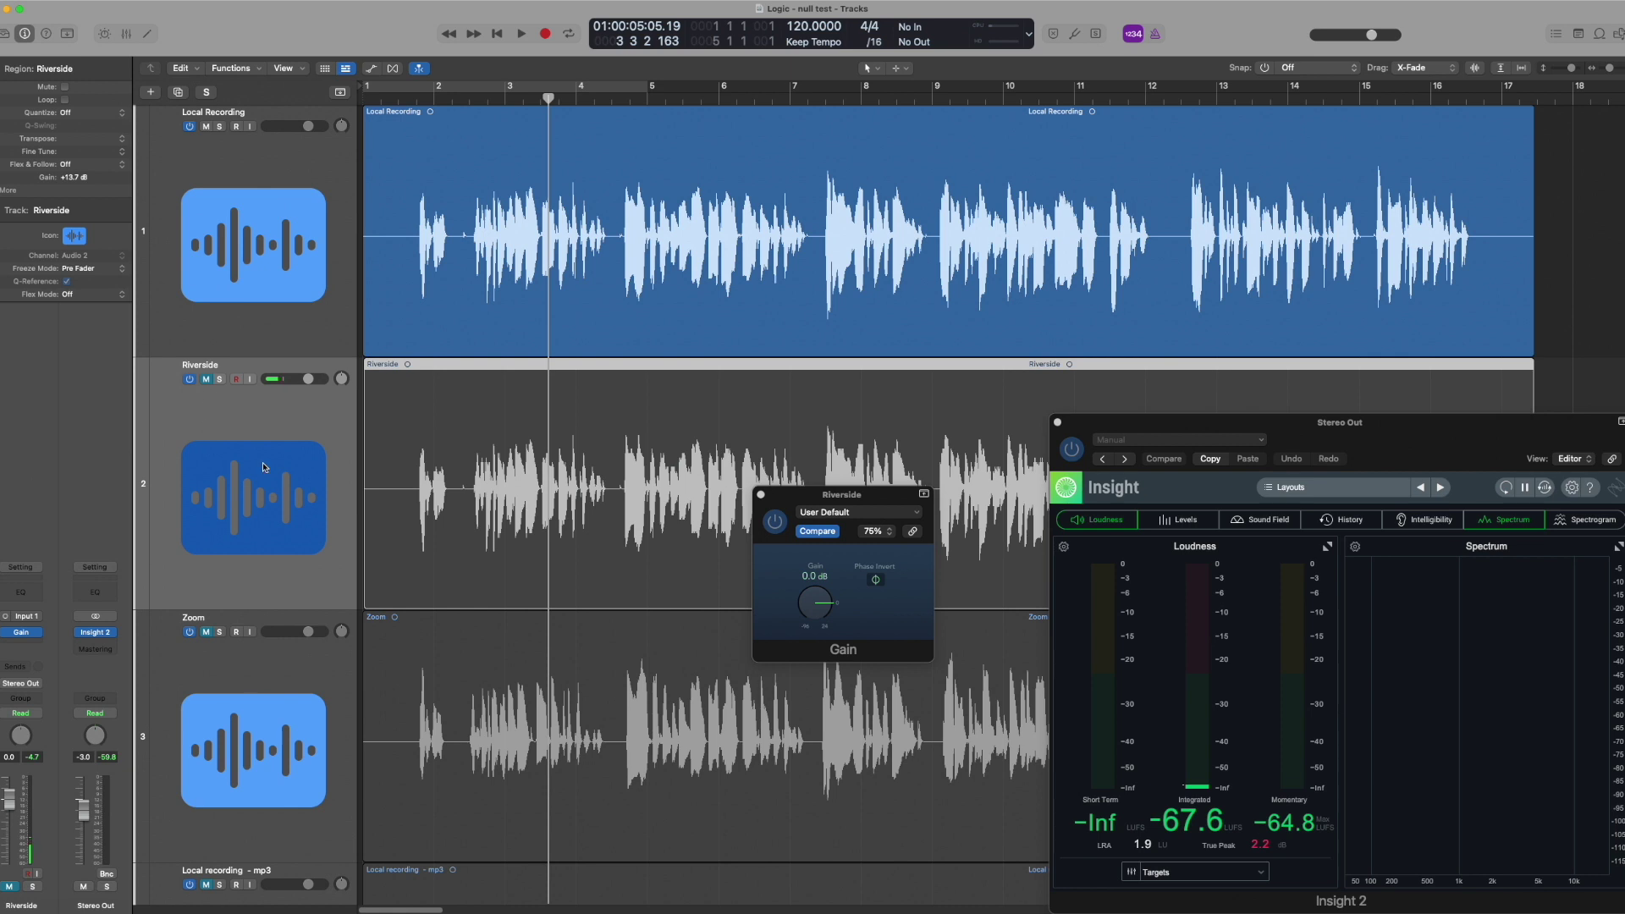
left_click_drag(241, 115, 241, 390)
Play Local Recording and Zoom together from near bar 1 and close the Gain and Insight windows.
double_click(409, 100)
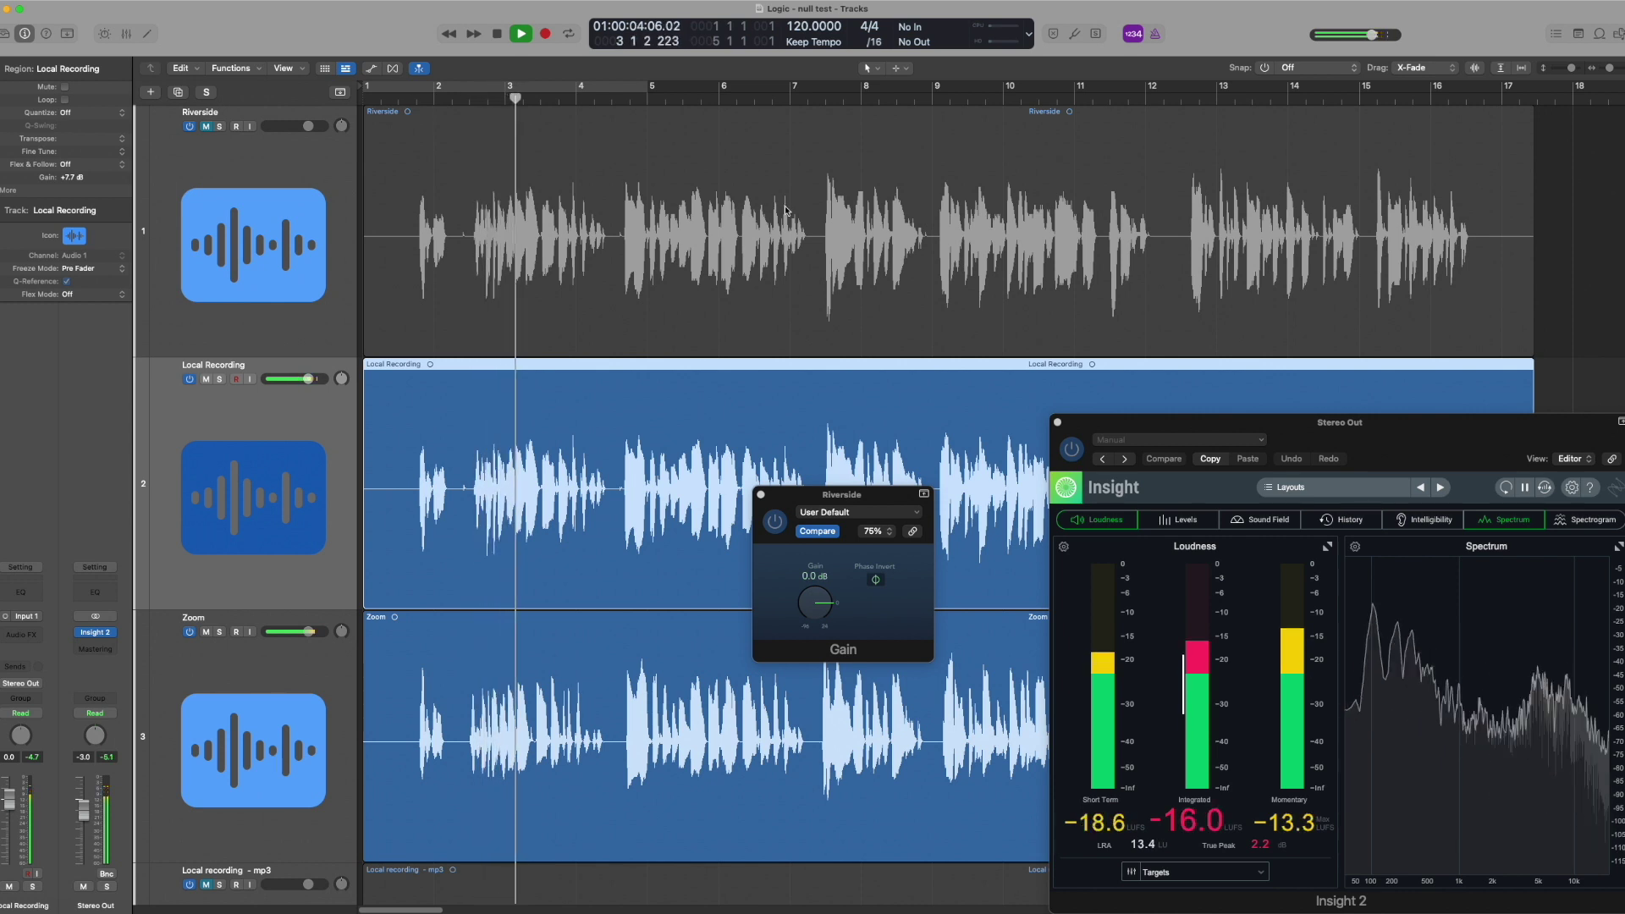
left_click(761, 494)
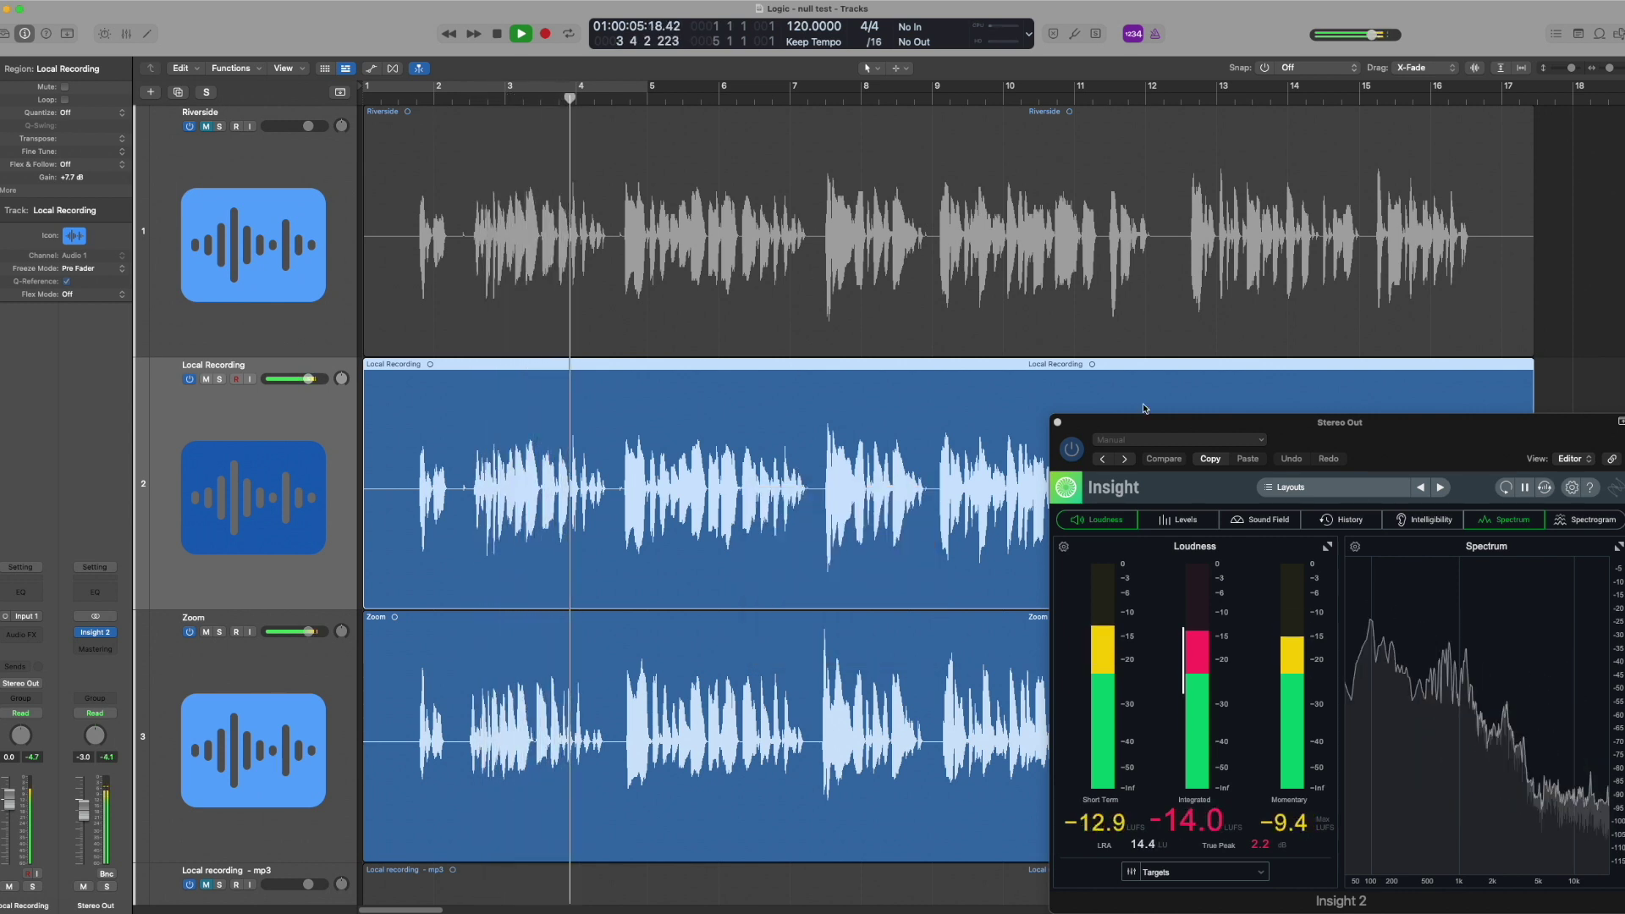
left_click(1056, 424)
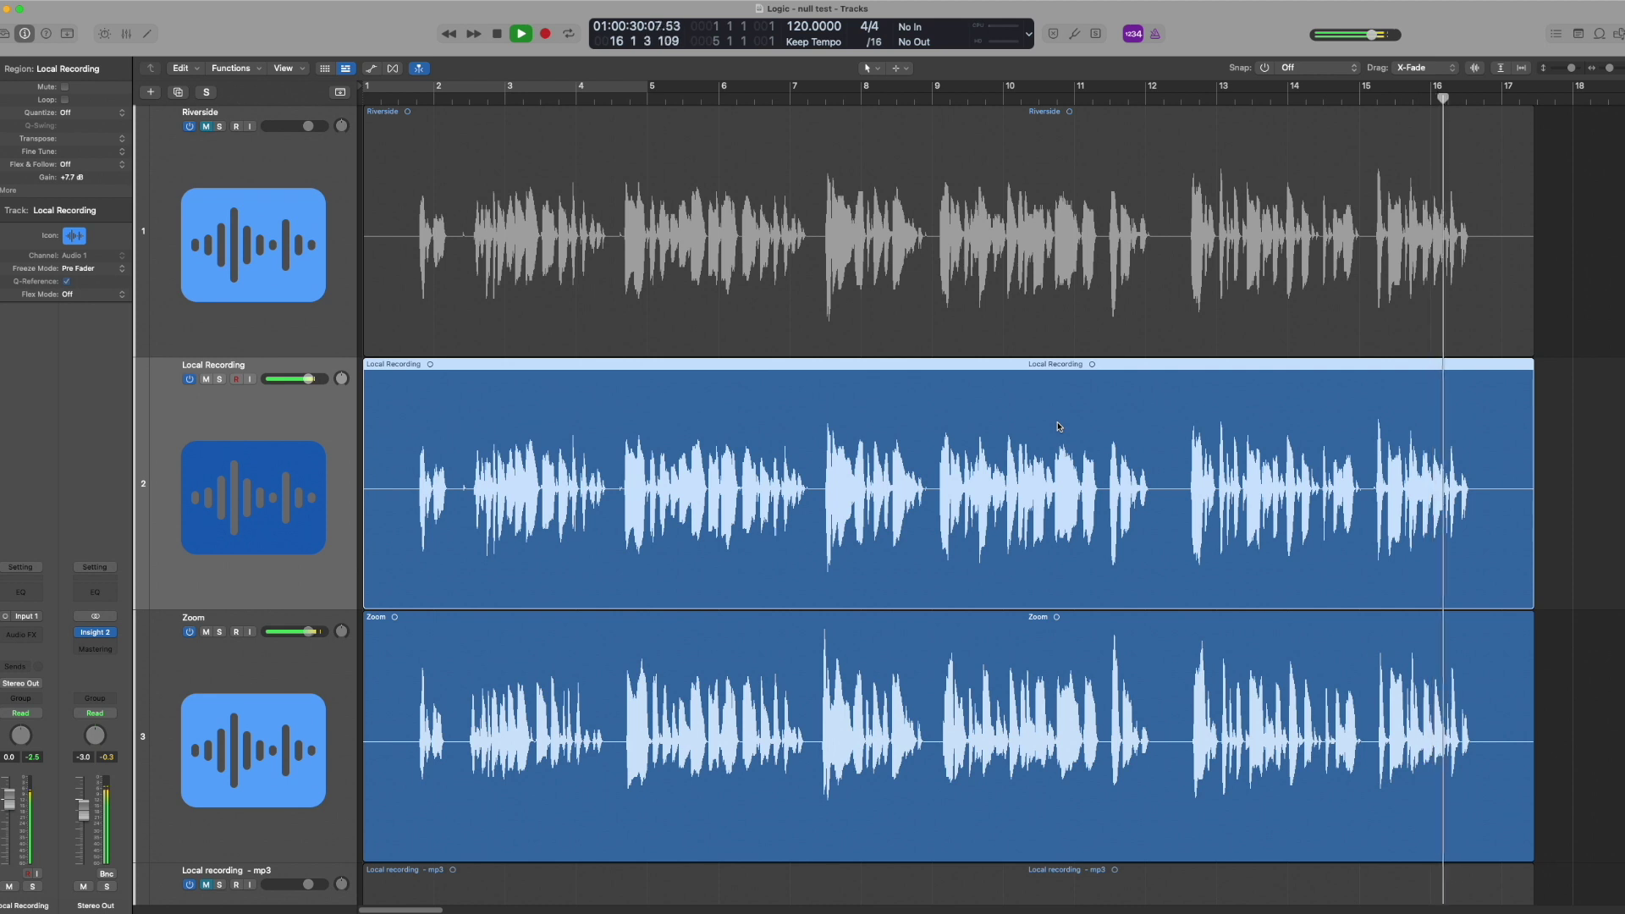
key("space")
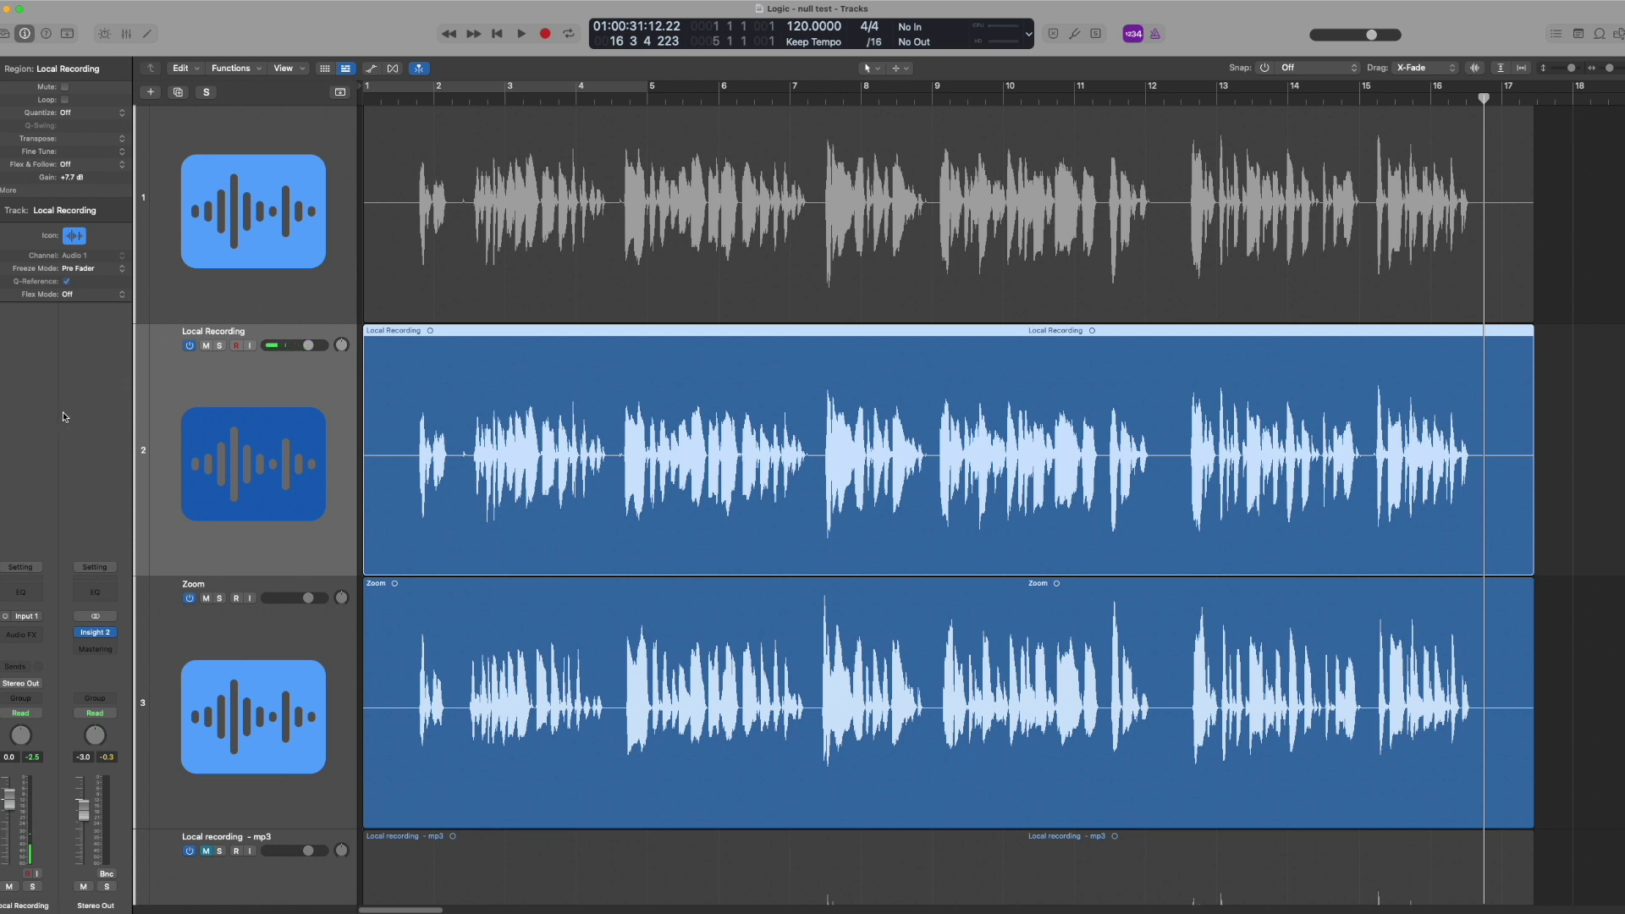
Solo the Zoom track and listen to it from before its first phrase.
left_click(221, 598)
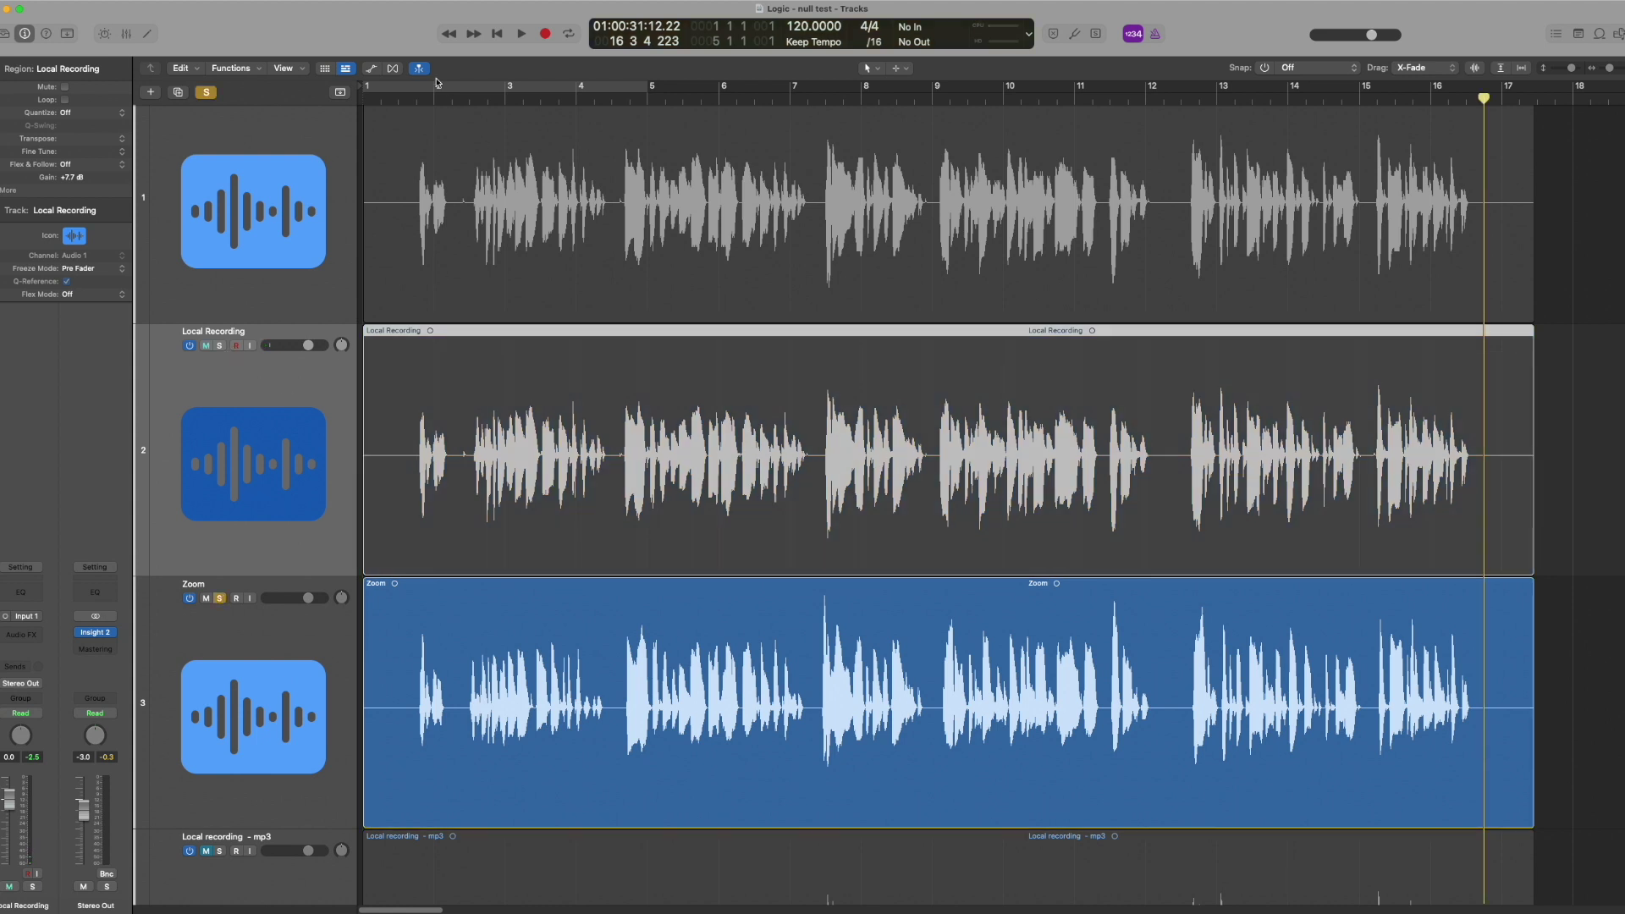
left_click(404, 95)
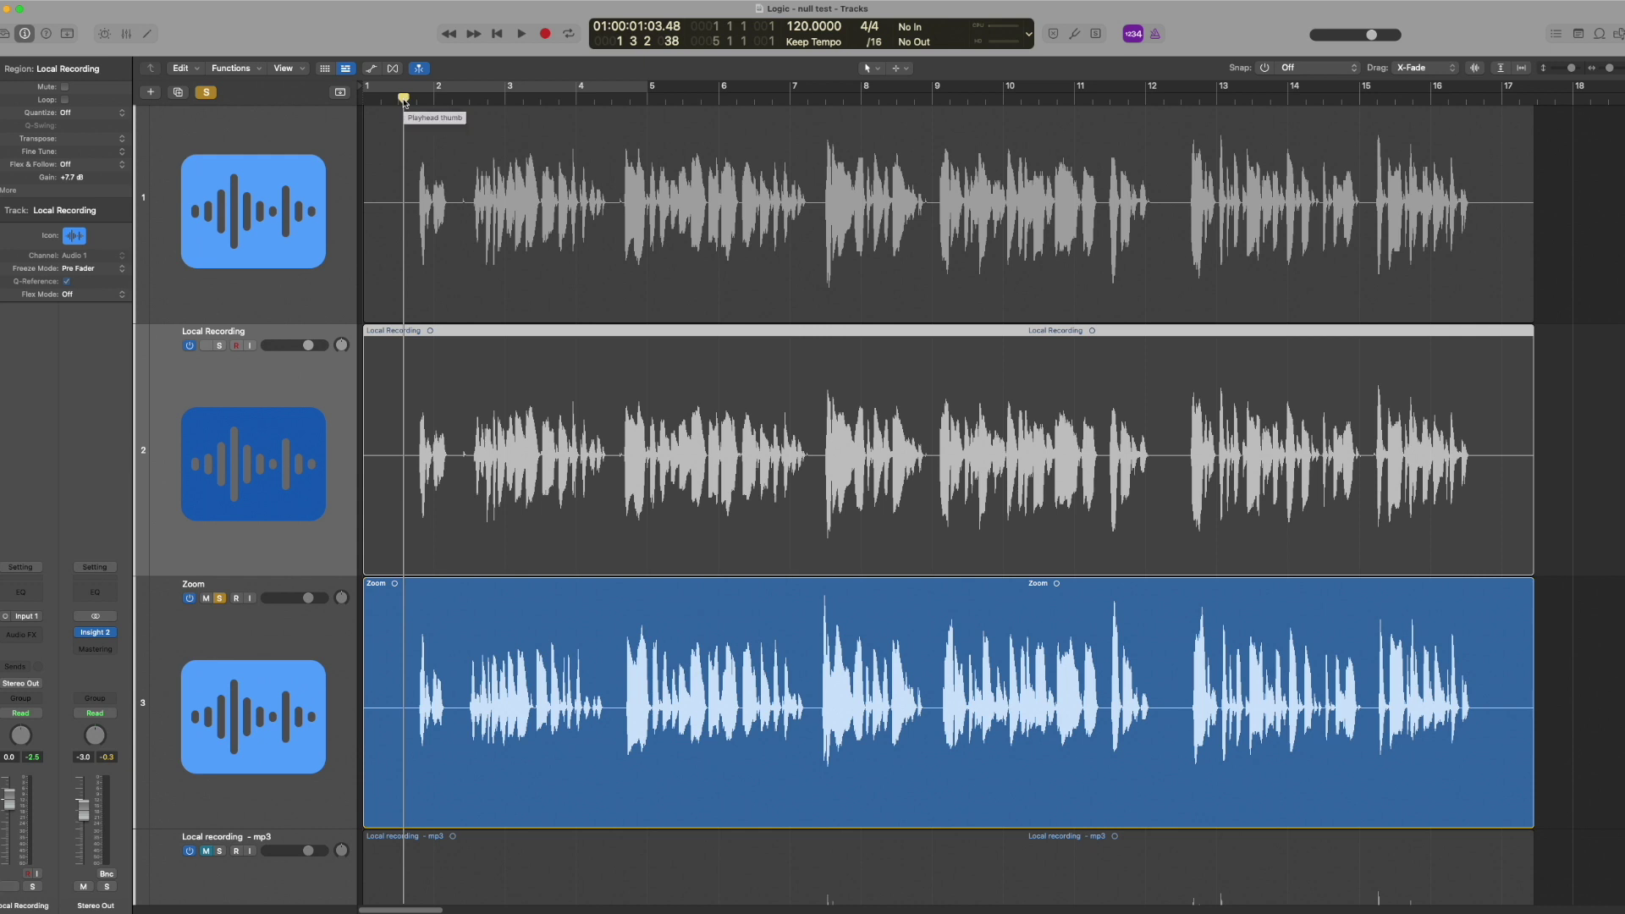
key("space")
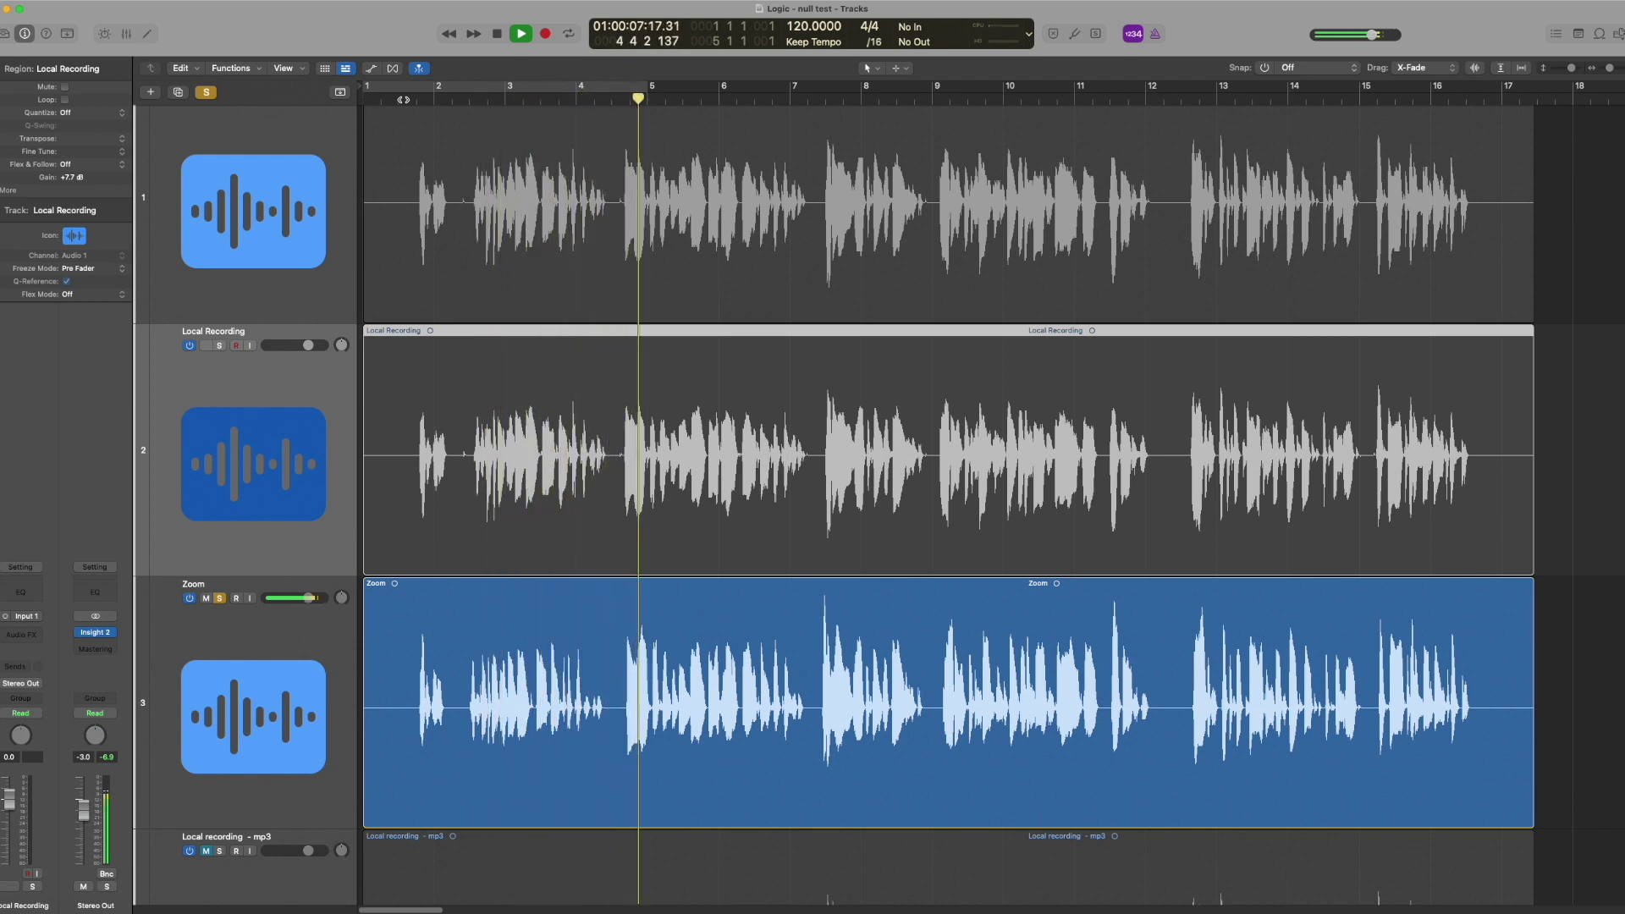
key("ctrl+m")
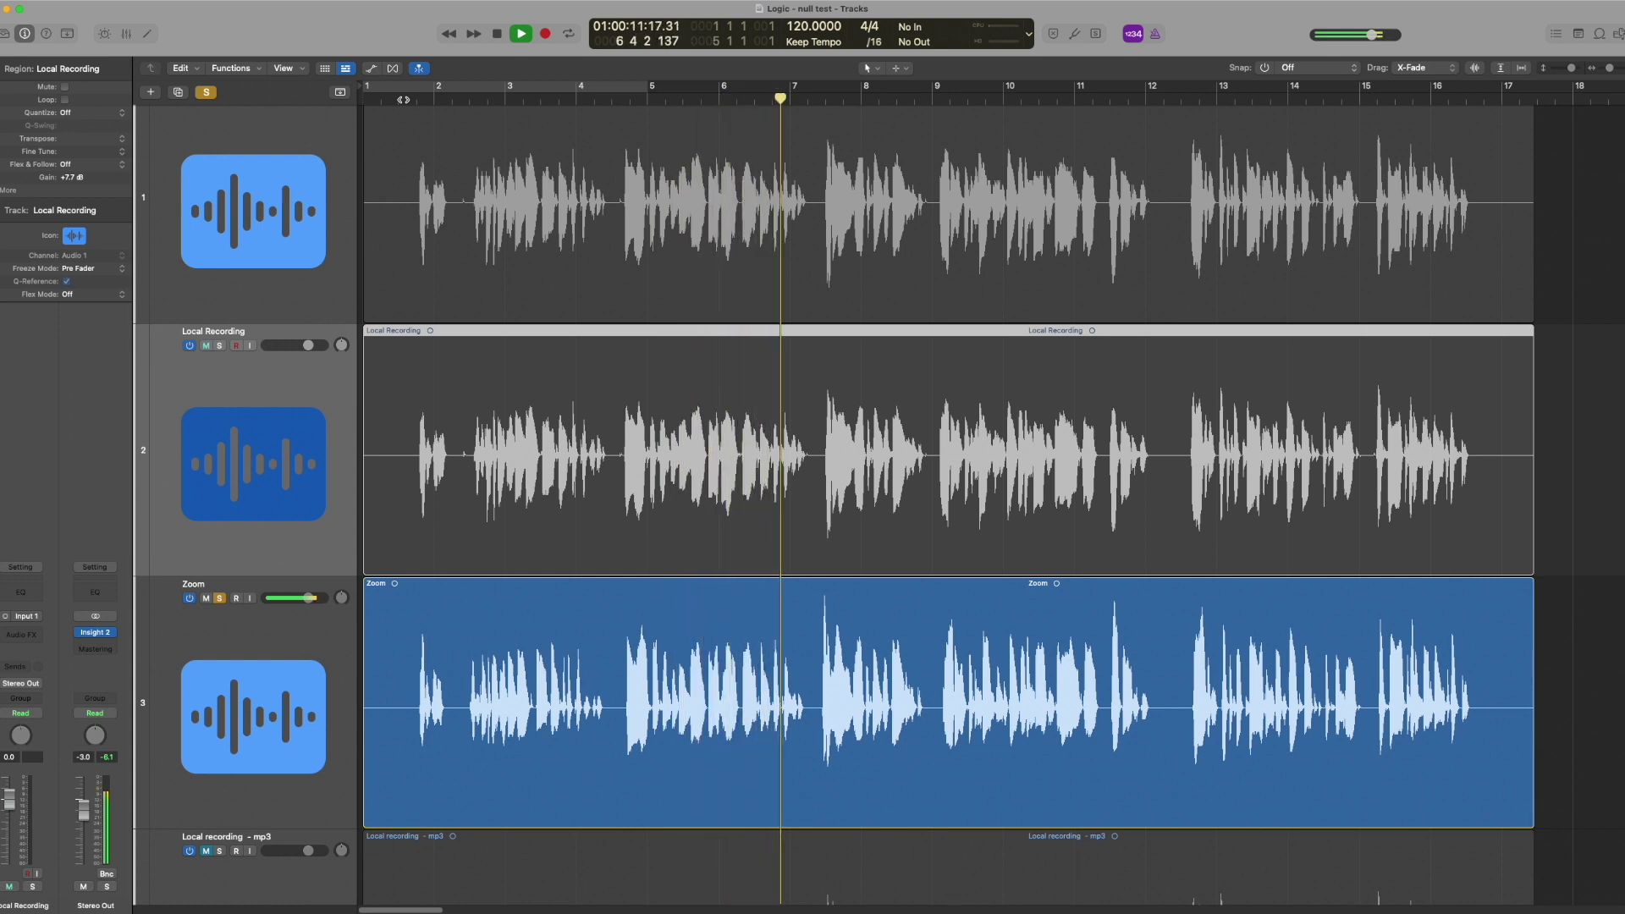
key("space")
Replay a short passage of the soloed Zoom track from the playhead position 01:00:05:00.00.
left_click(528, 100)
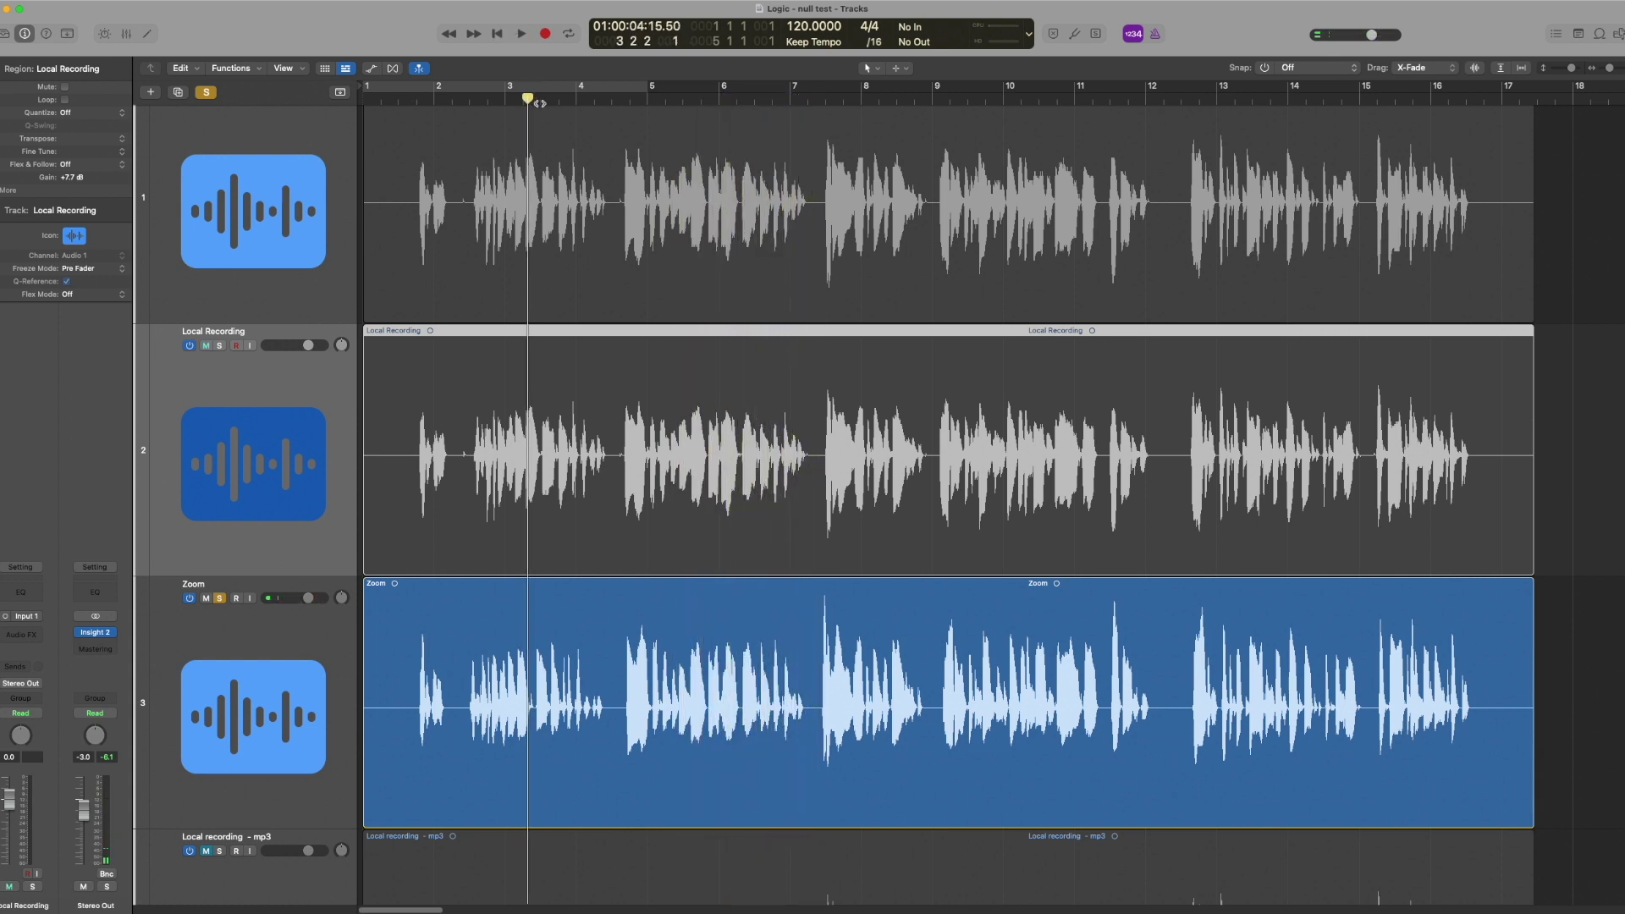
left_click_drag(528, 100, 540, 102)
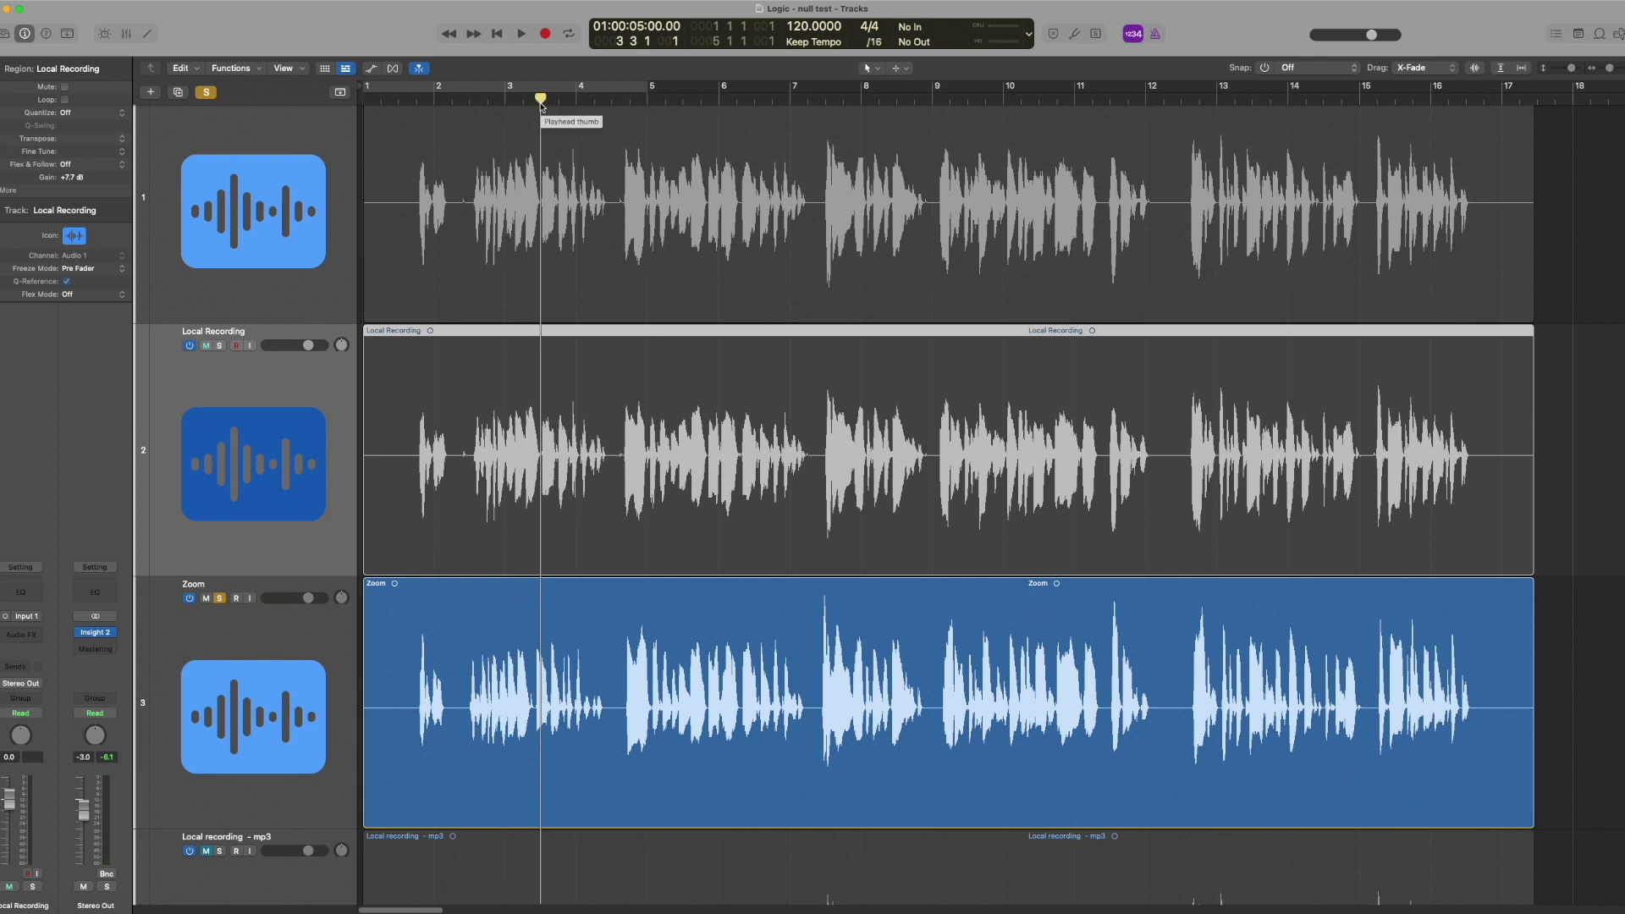
key("space")
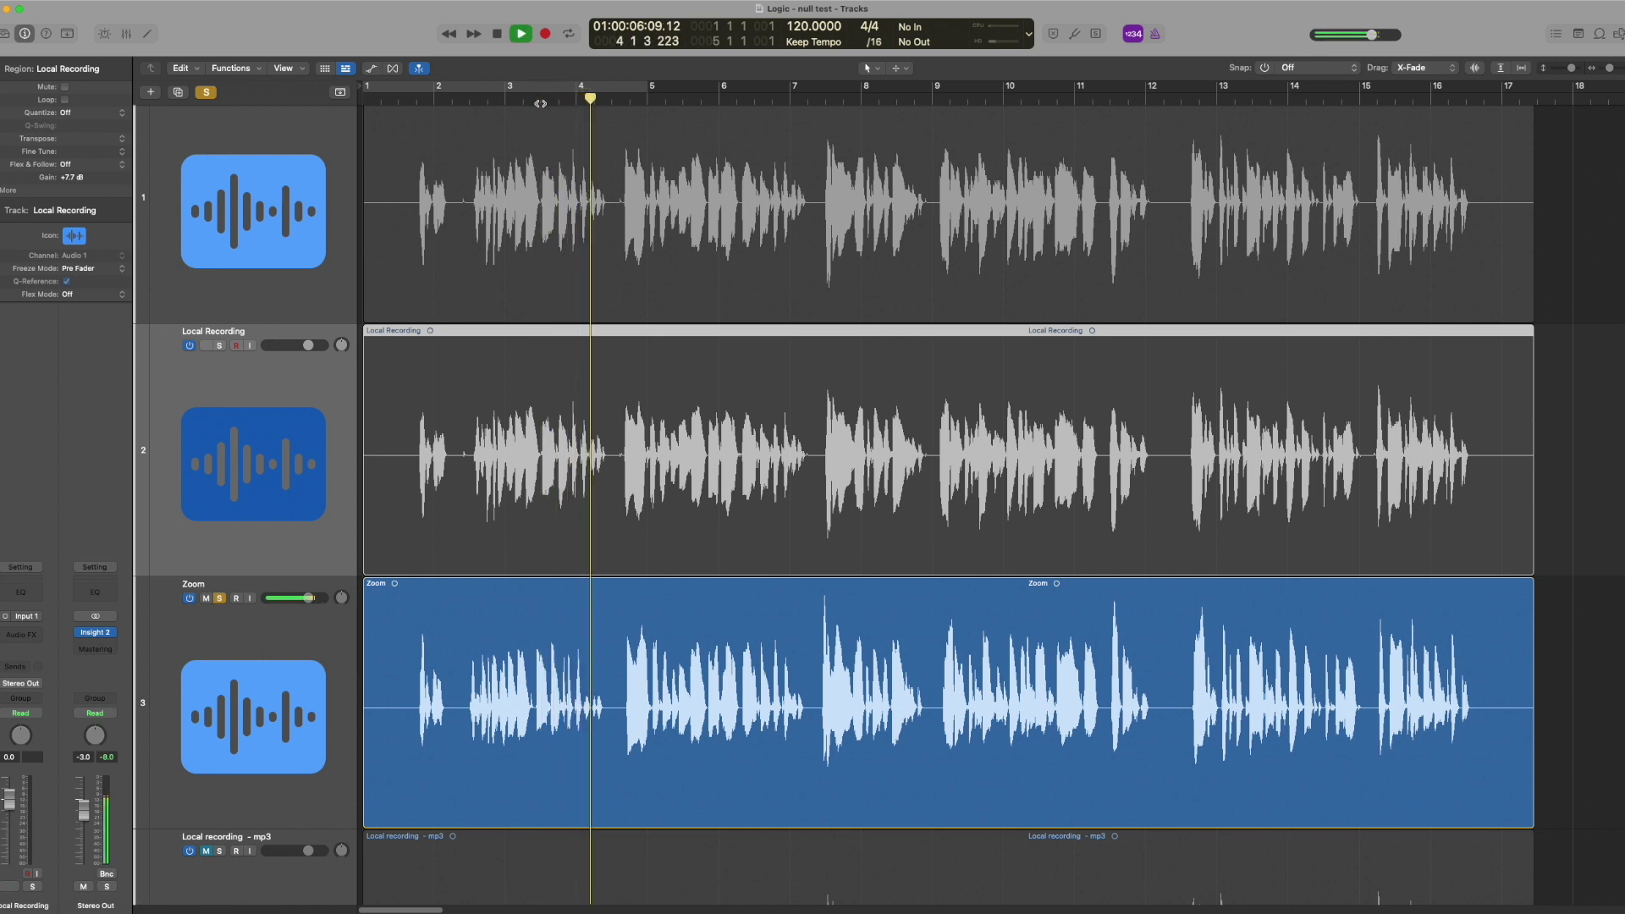
key("space")
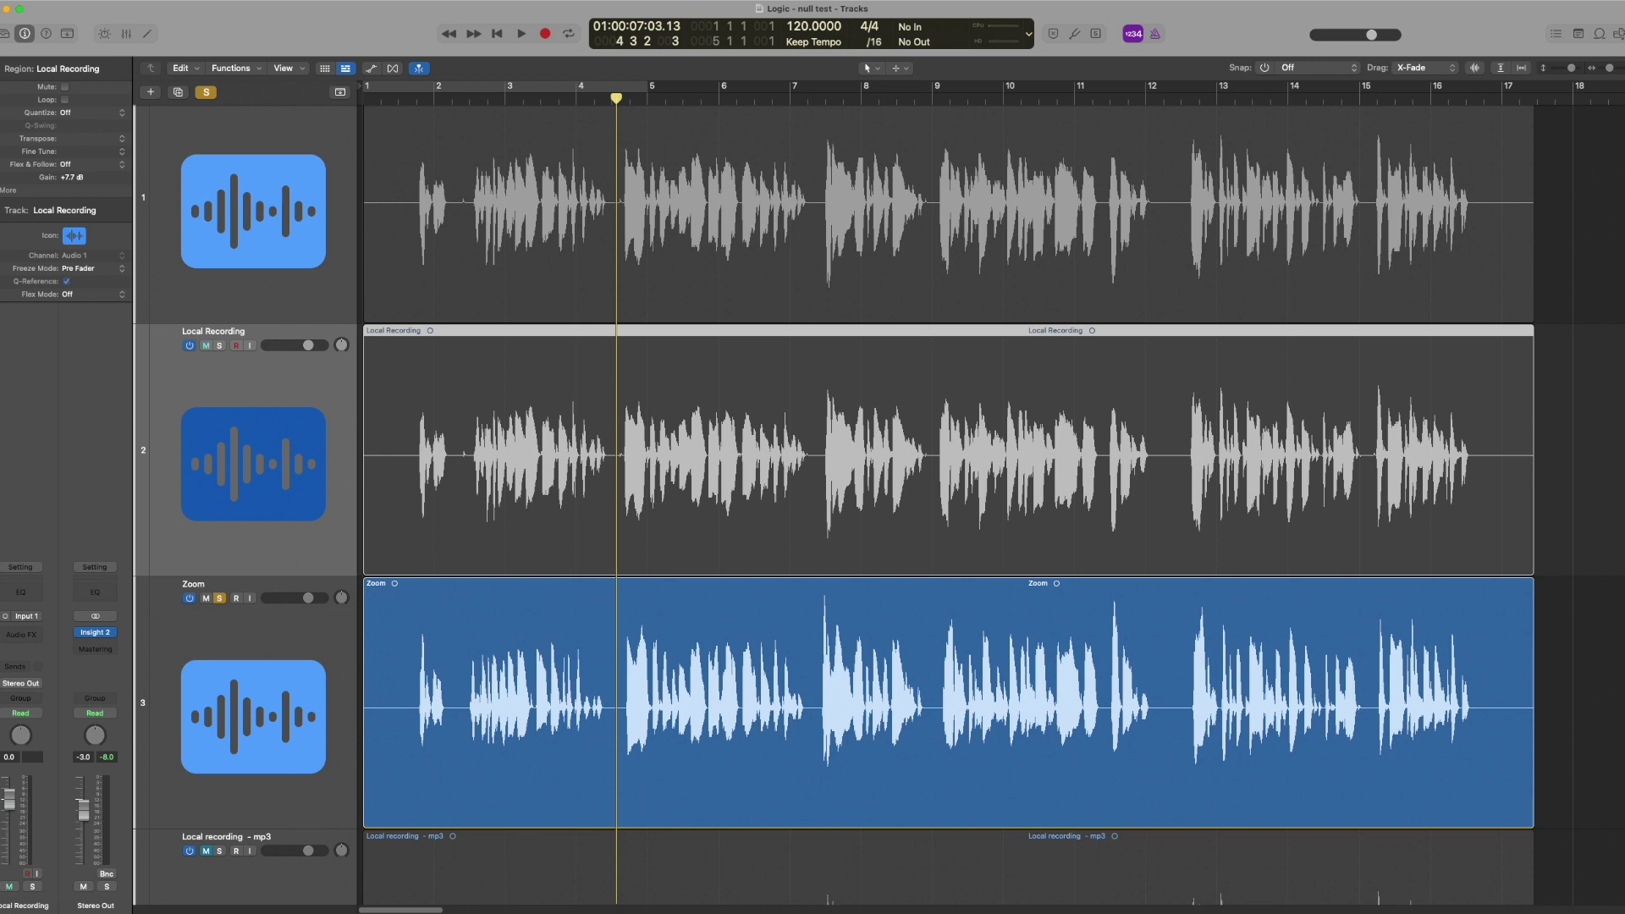
Solo the "Local recording Zoom recreation - aac 128" track in place of Zoom and audition it.
scroll(555, 563, "down", 5)
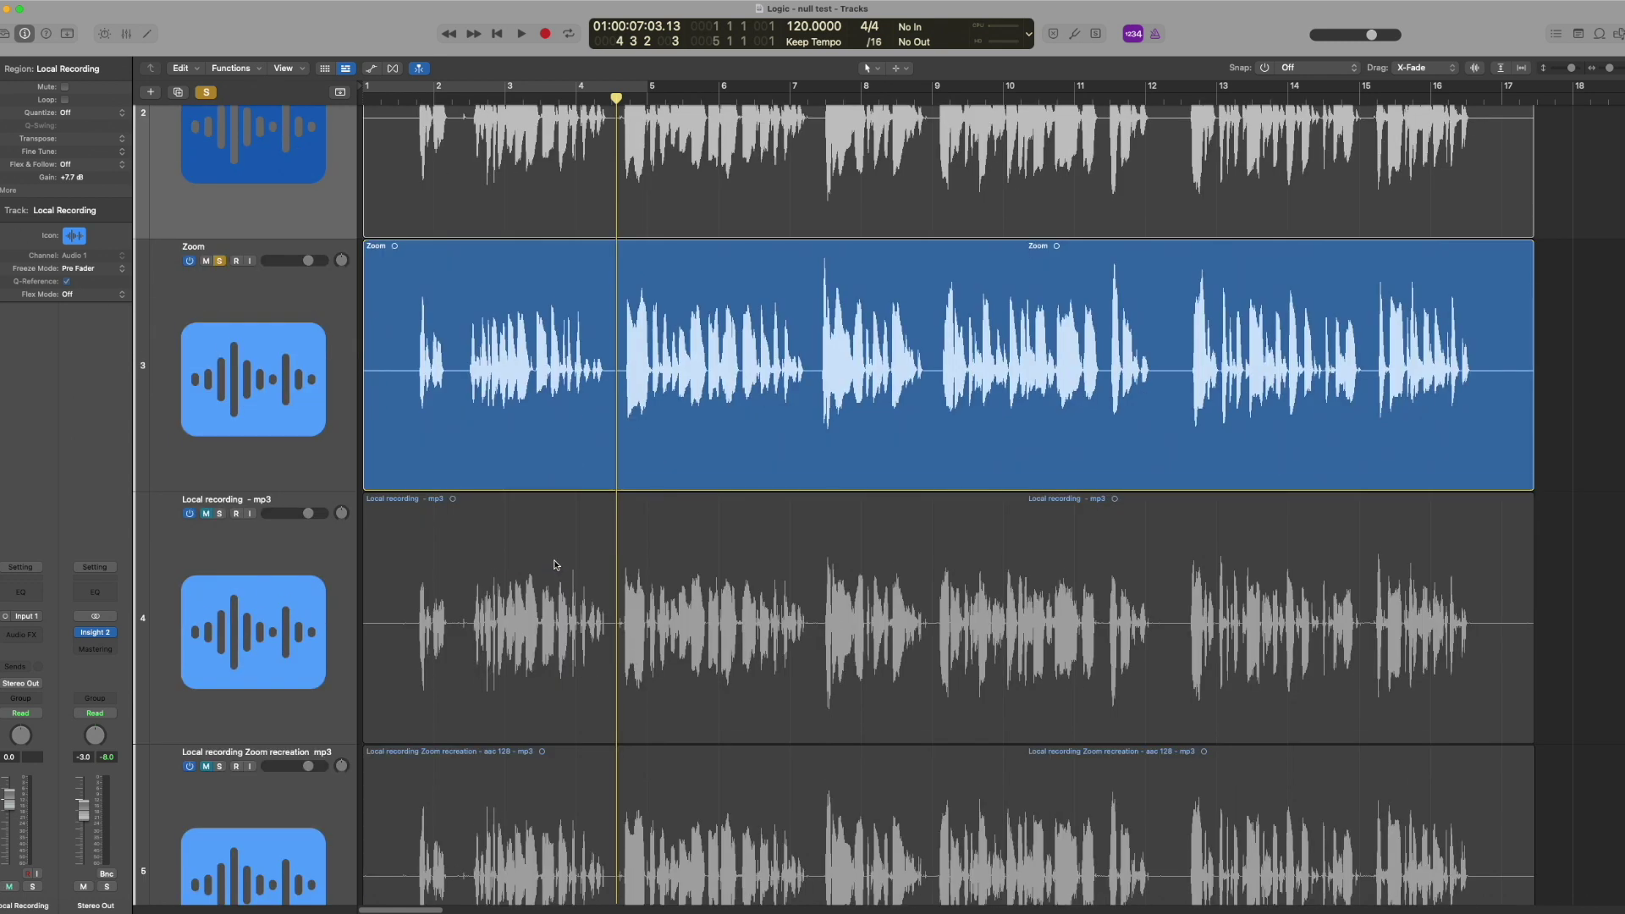
scroll(533, 555, "down", 1)
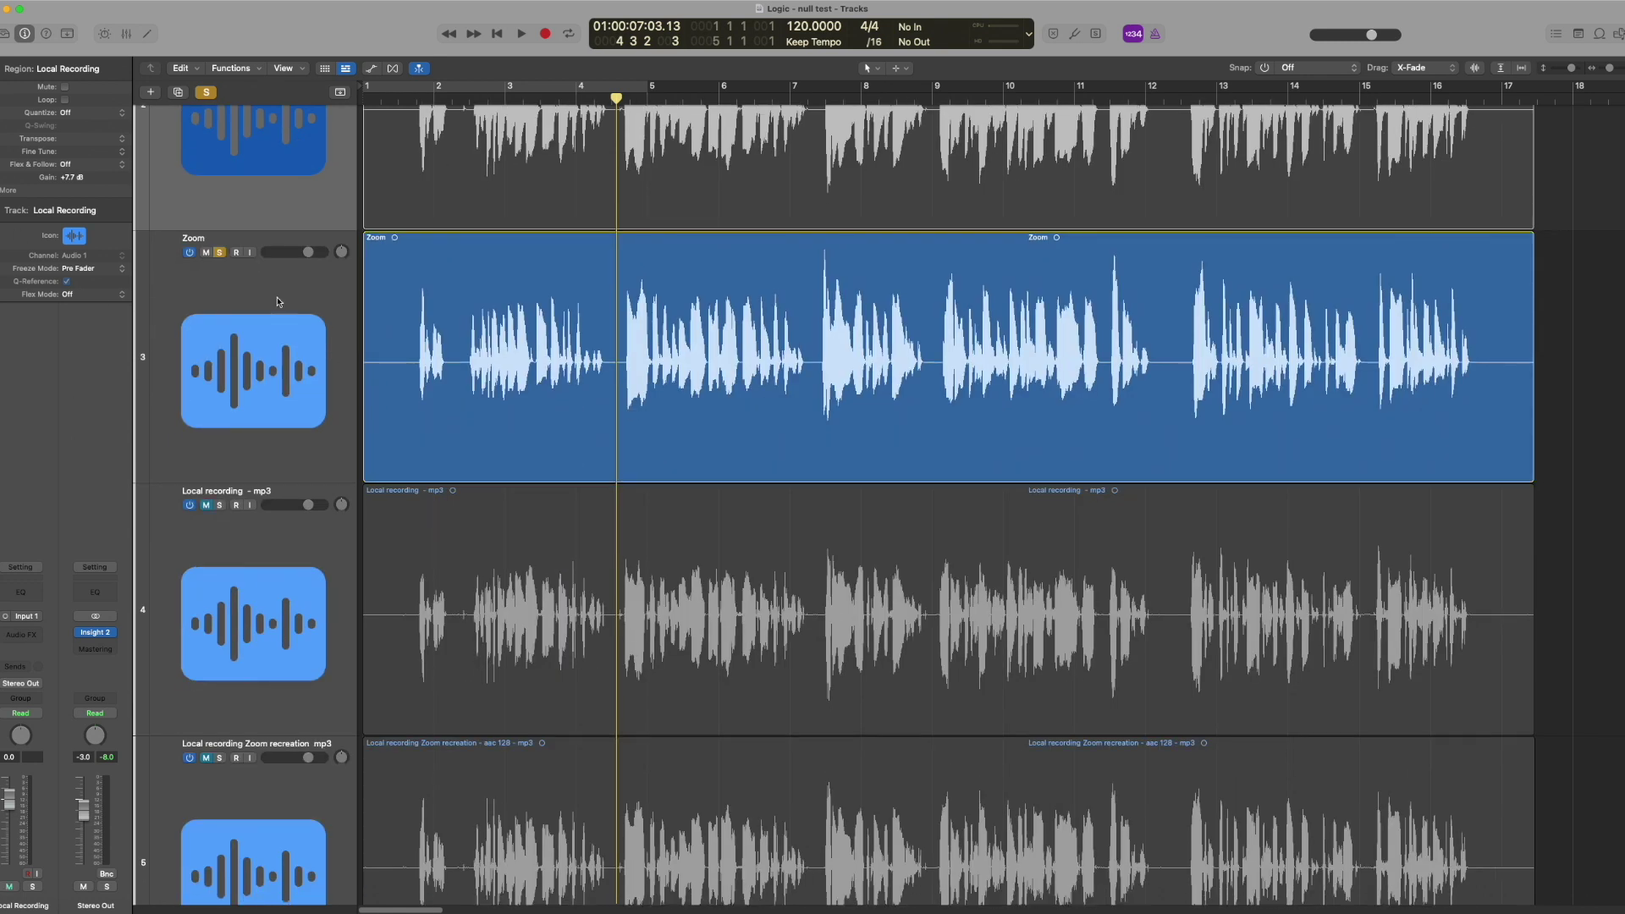
key("Down")
key("Down")
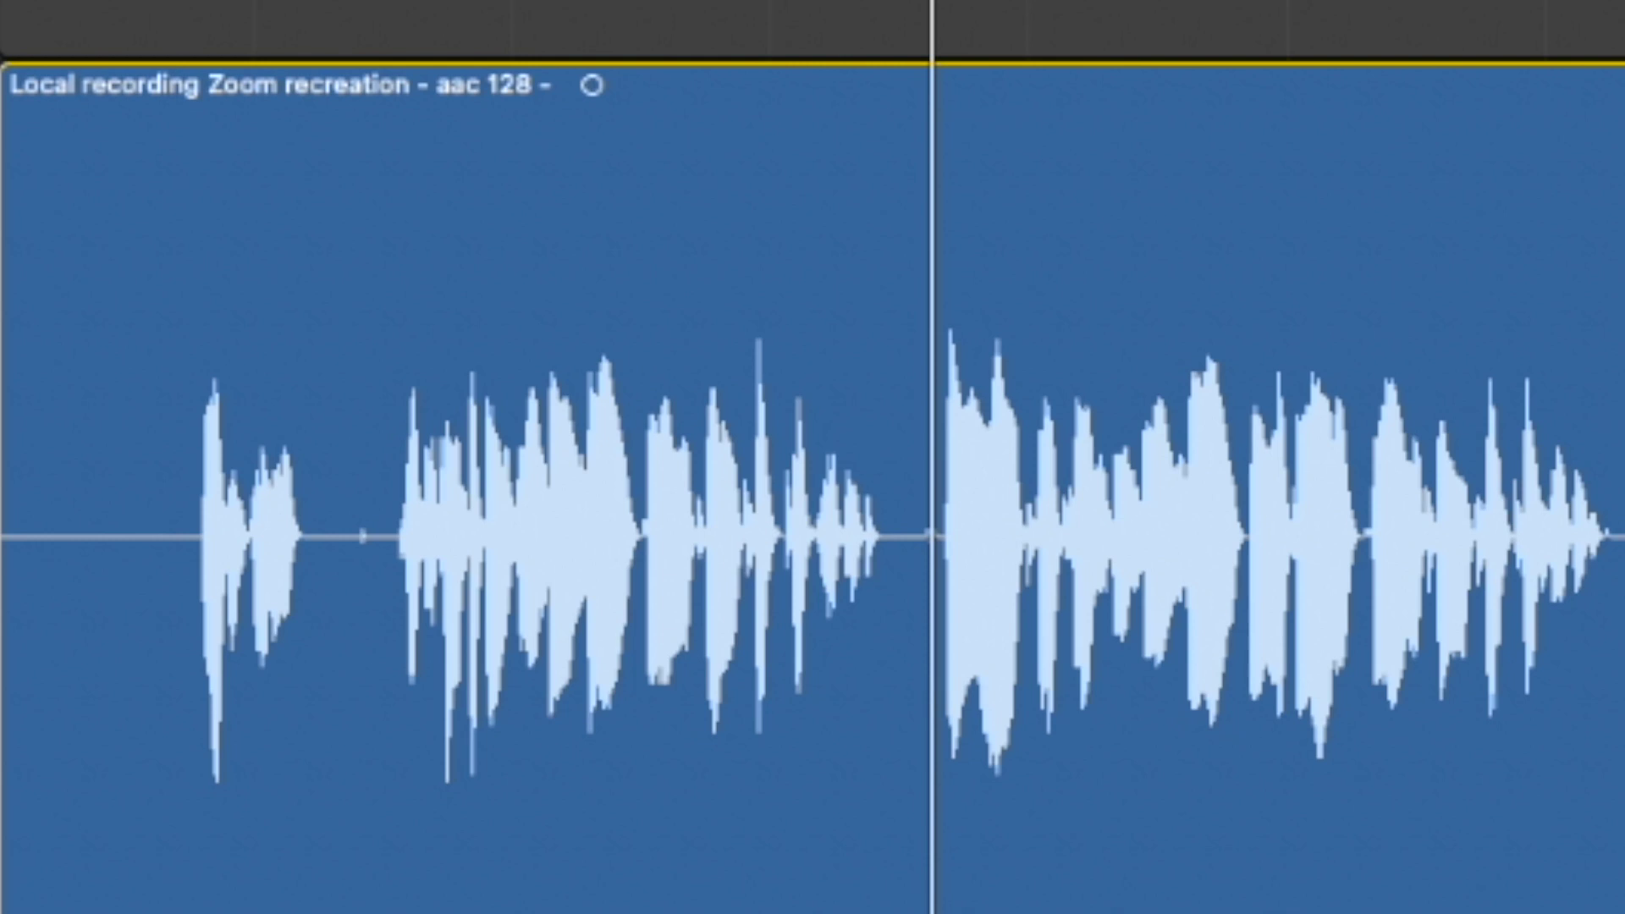
key("space")
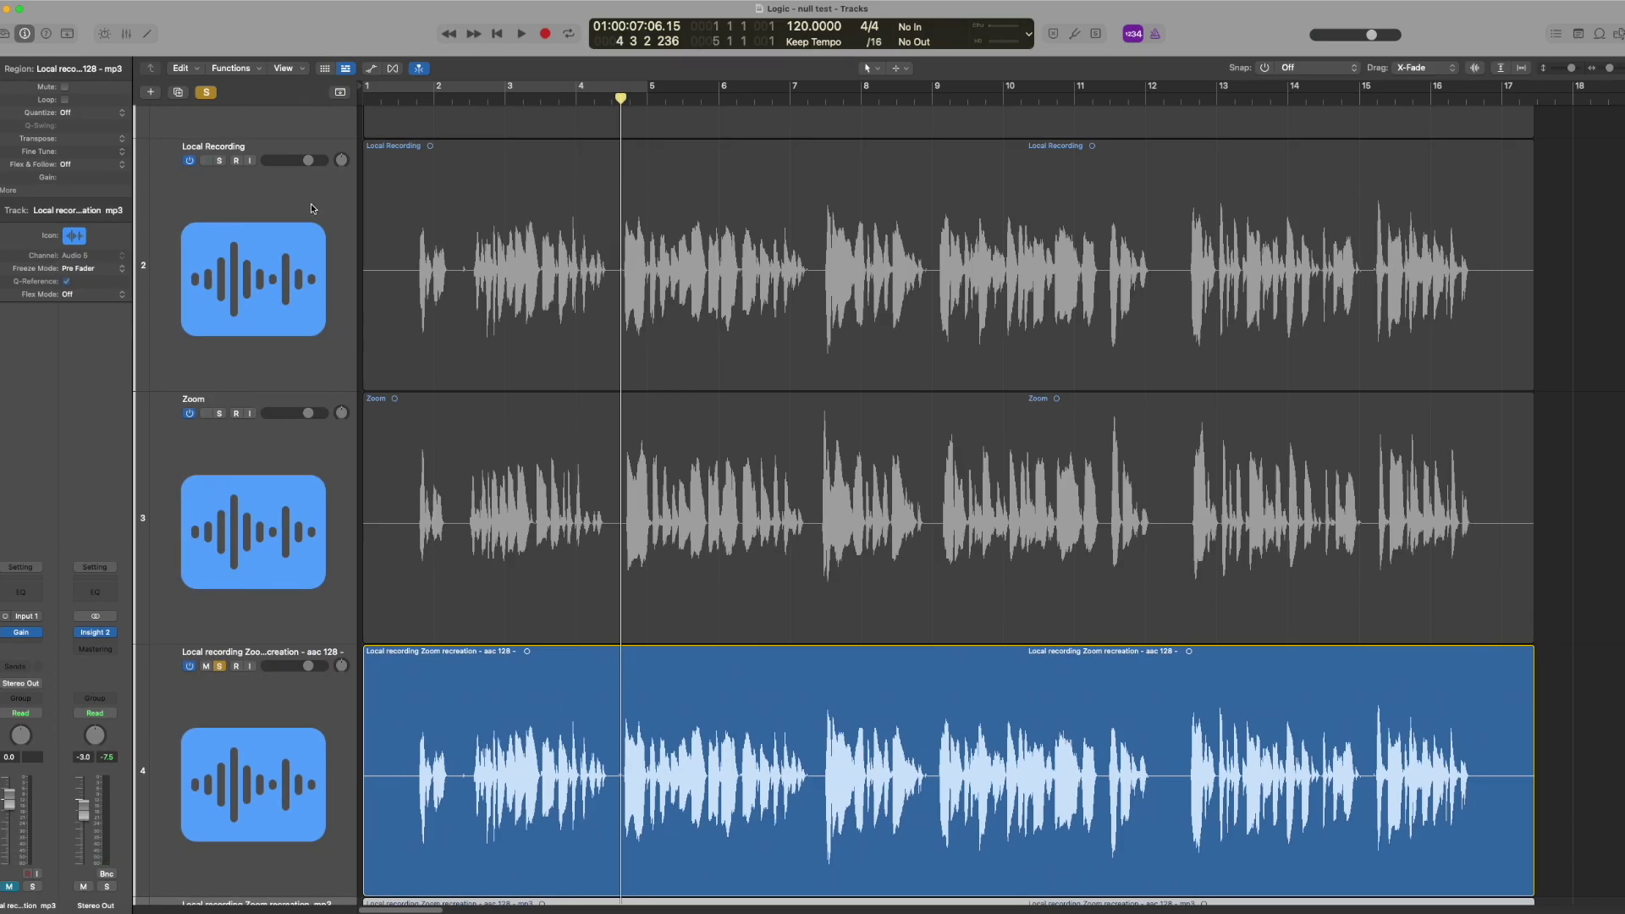
Solo Local Recording alongside the "Local recording Zoom recreation - aac 128" track and play both from just before the first phrase.
left_click(221, 161)
left_click(415, 98)
key("space")
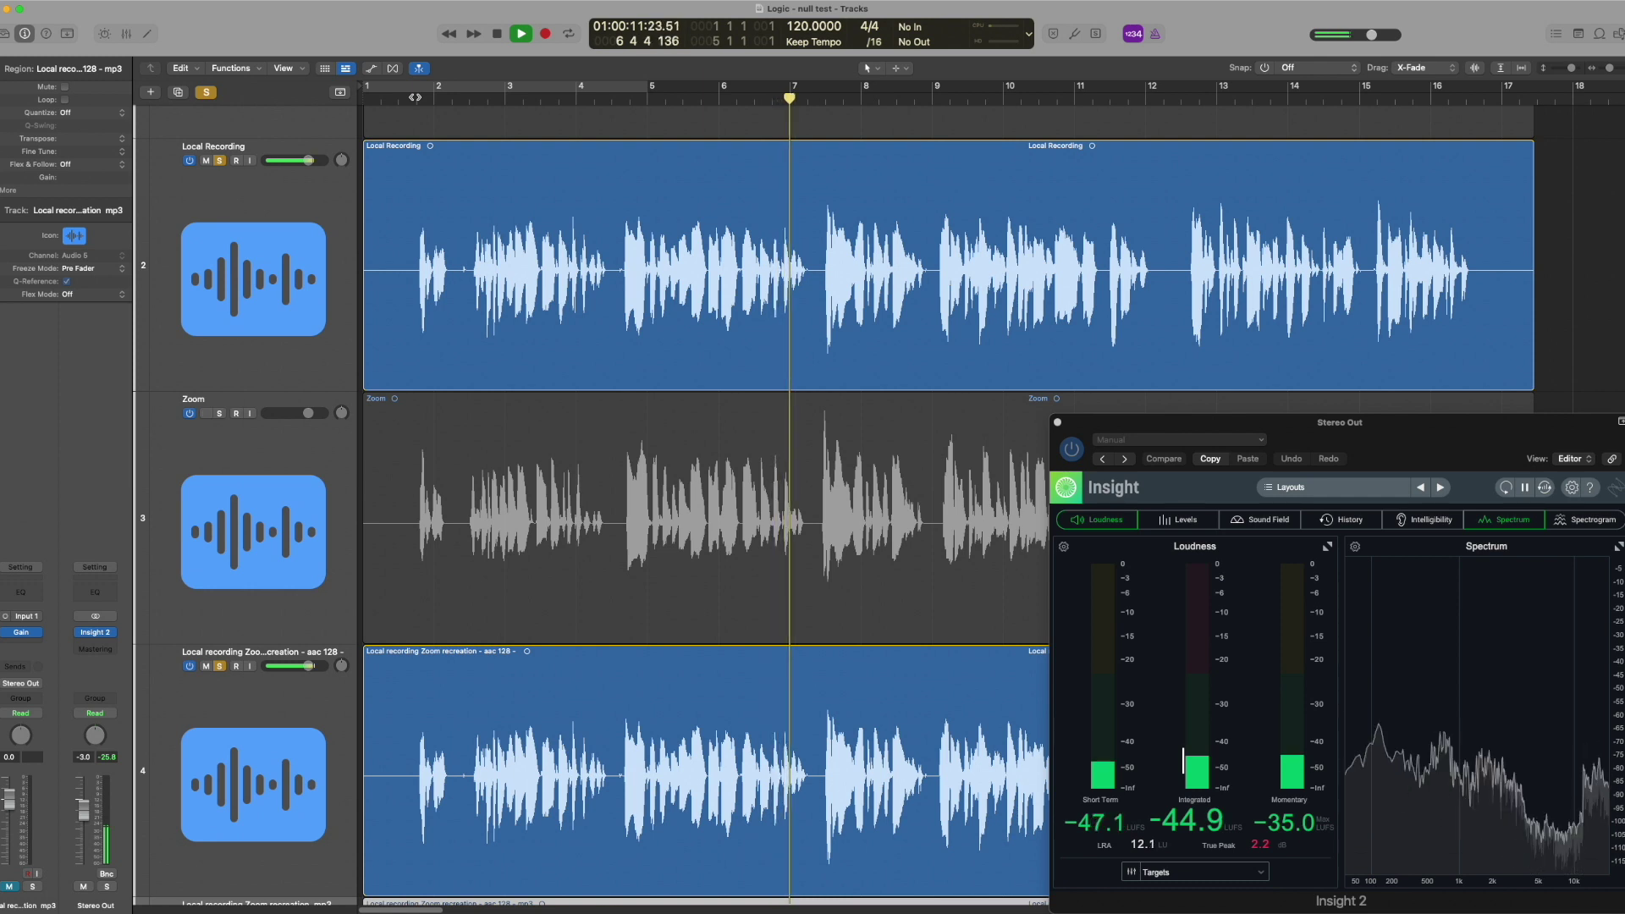
key("space")
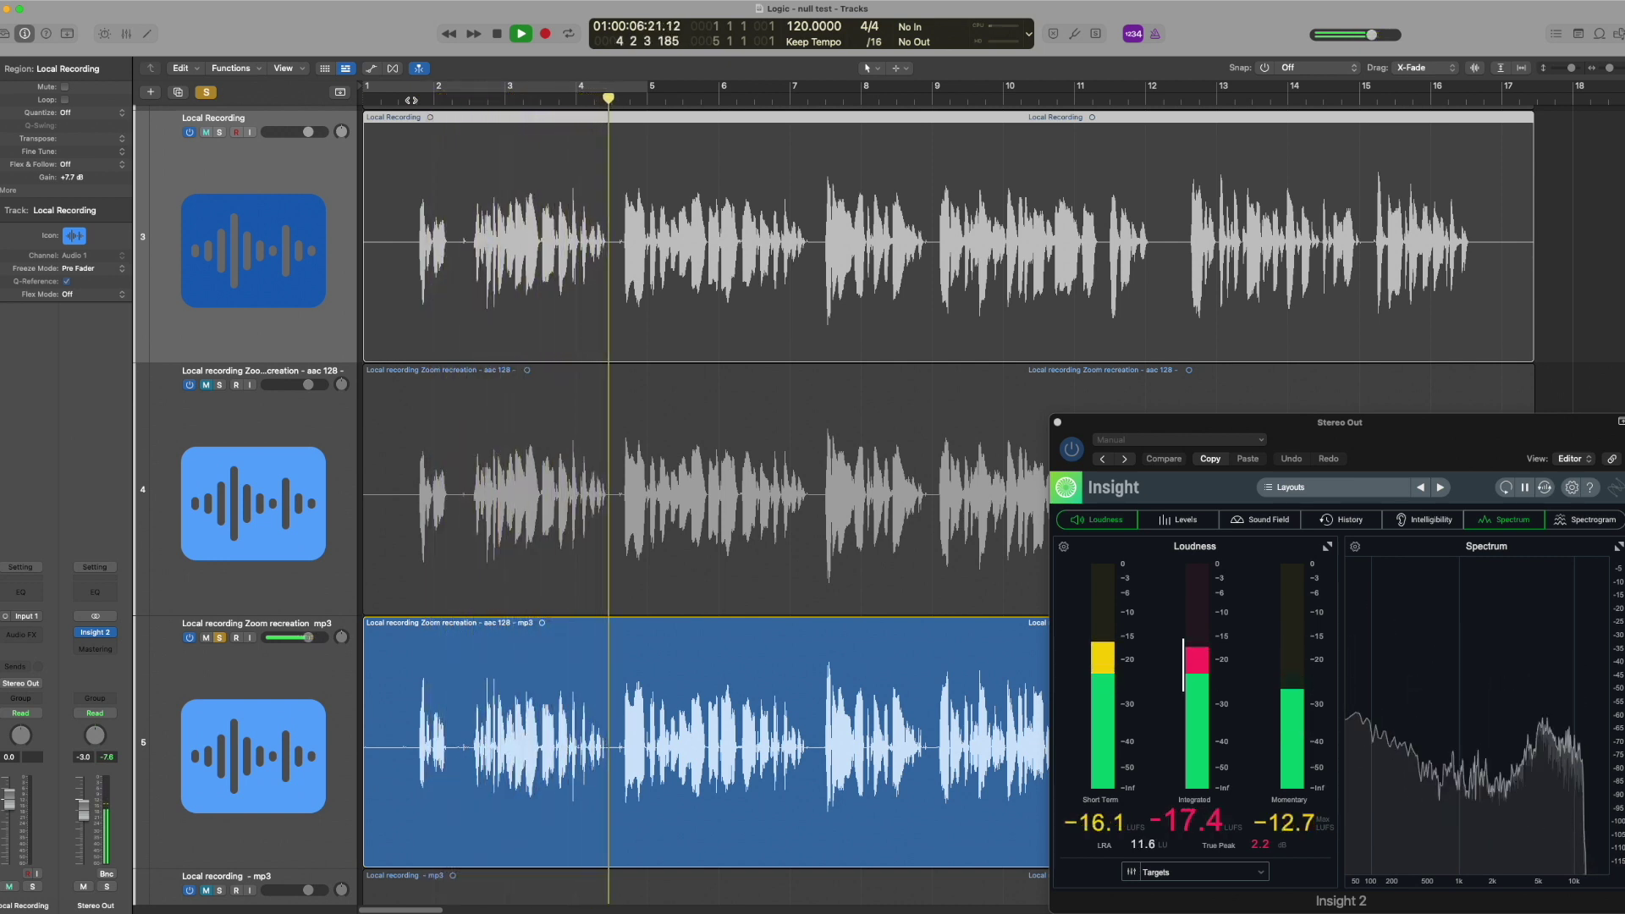
Stop the soloed "Local recording Zoom recreation mp3" track, solo Local Recording with it, and play both from just before the first phrase.
key("space")
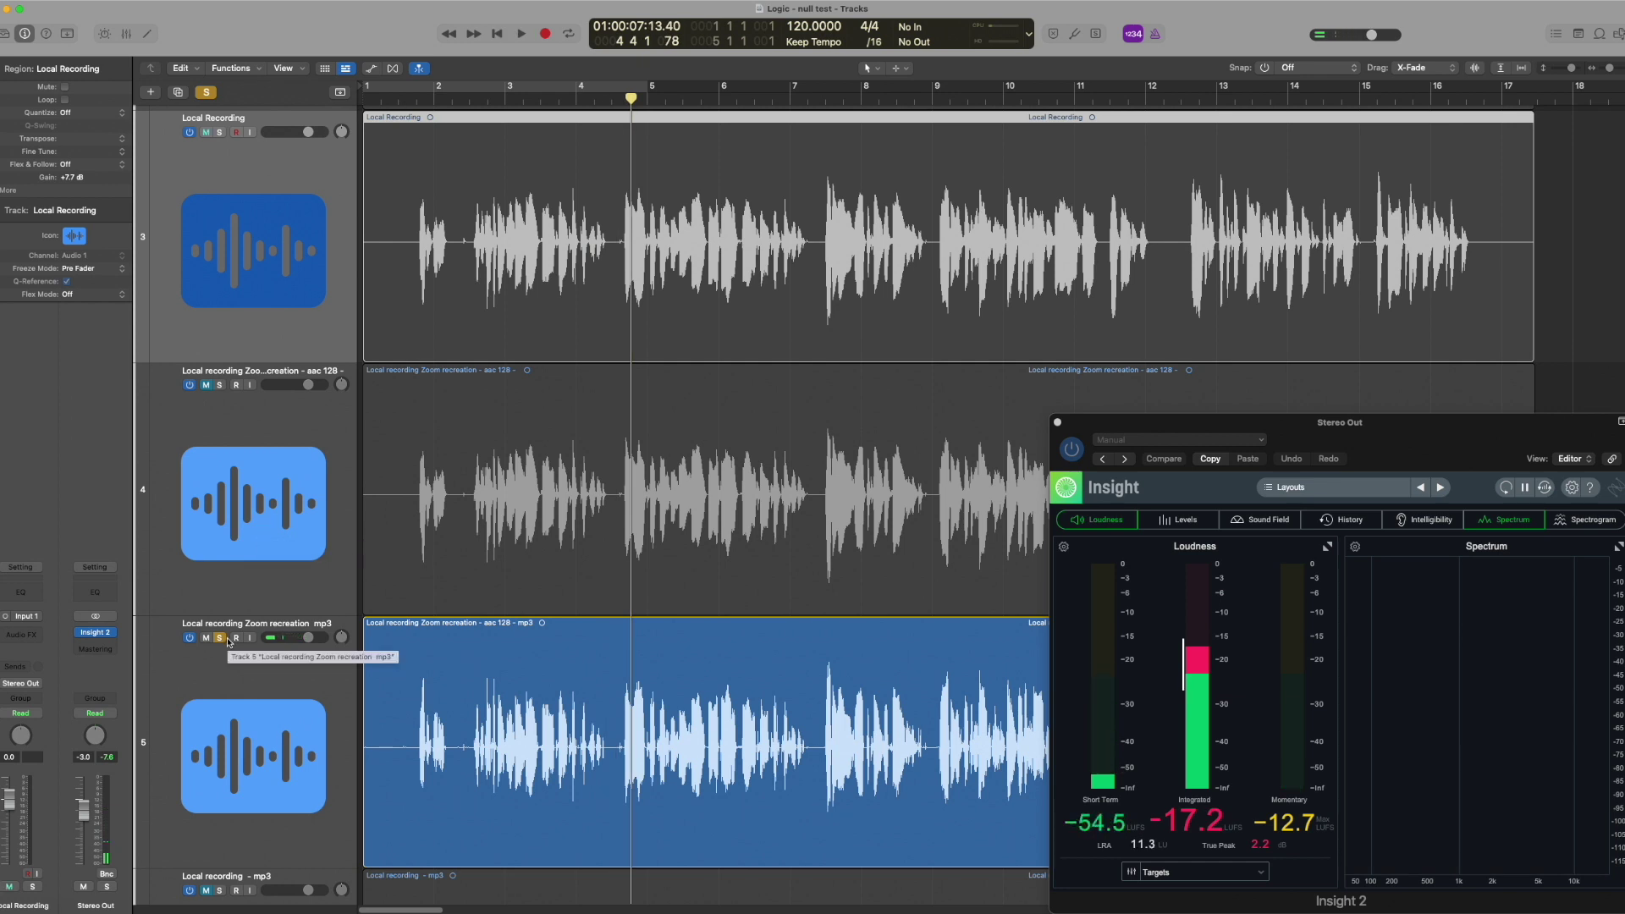
left_click(219, 133)
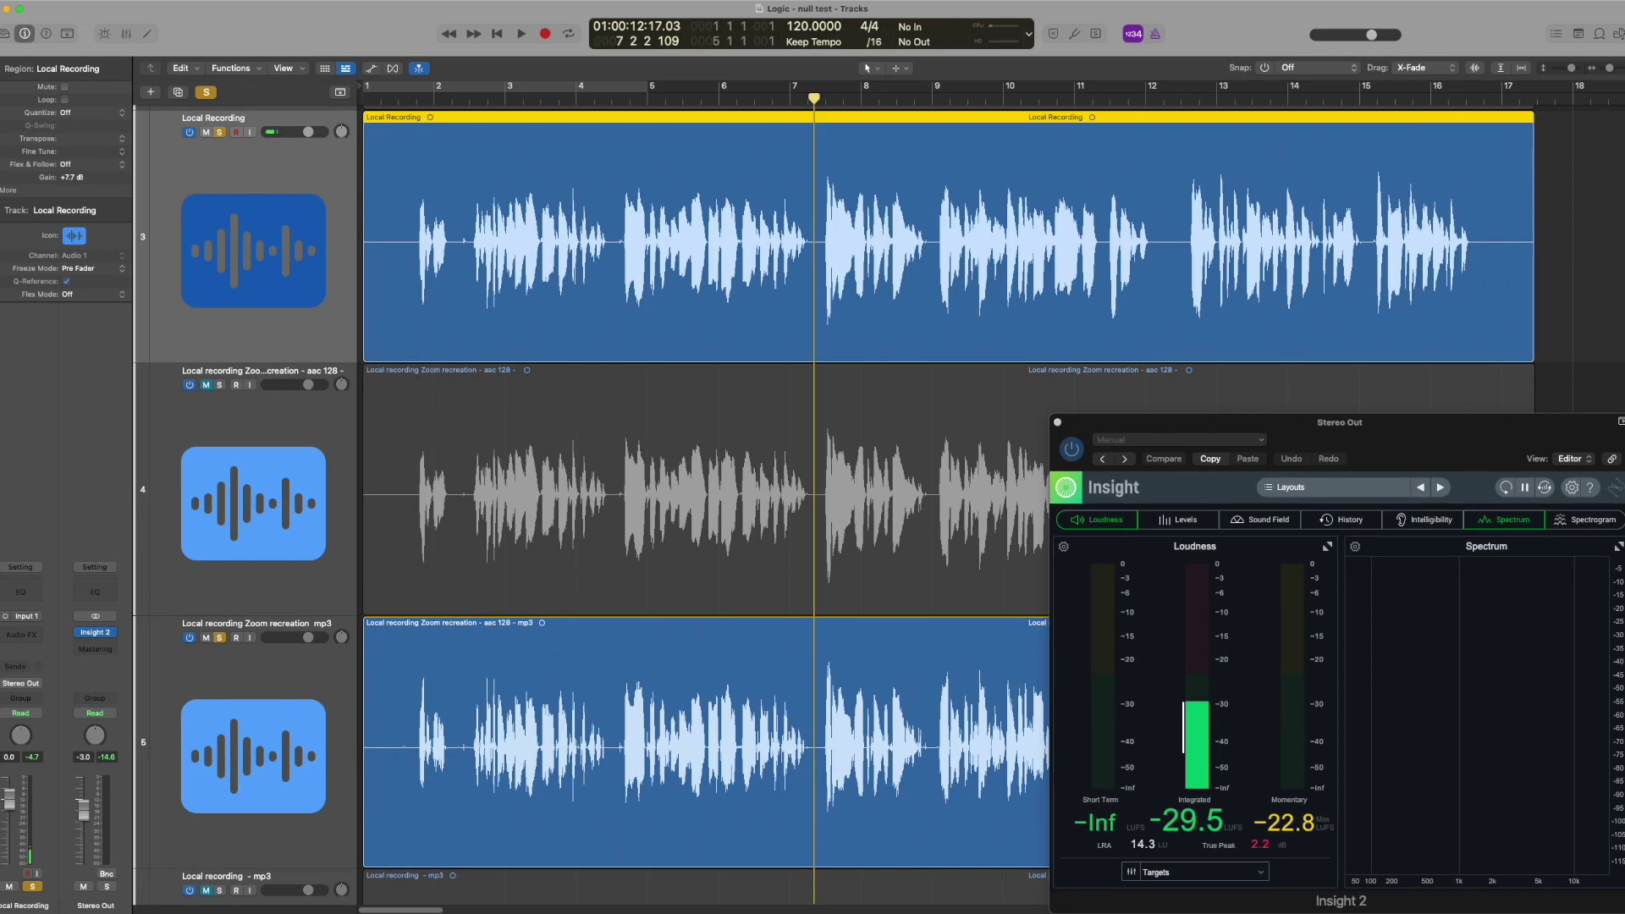
left_click(416, 101)
key("space")
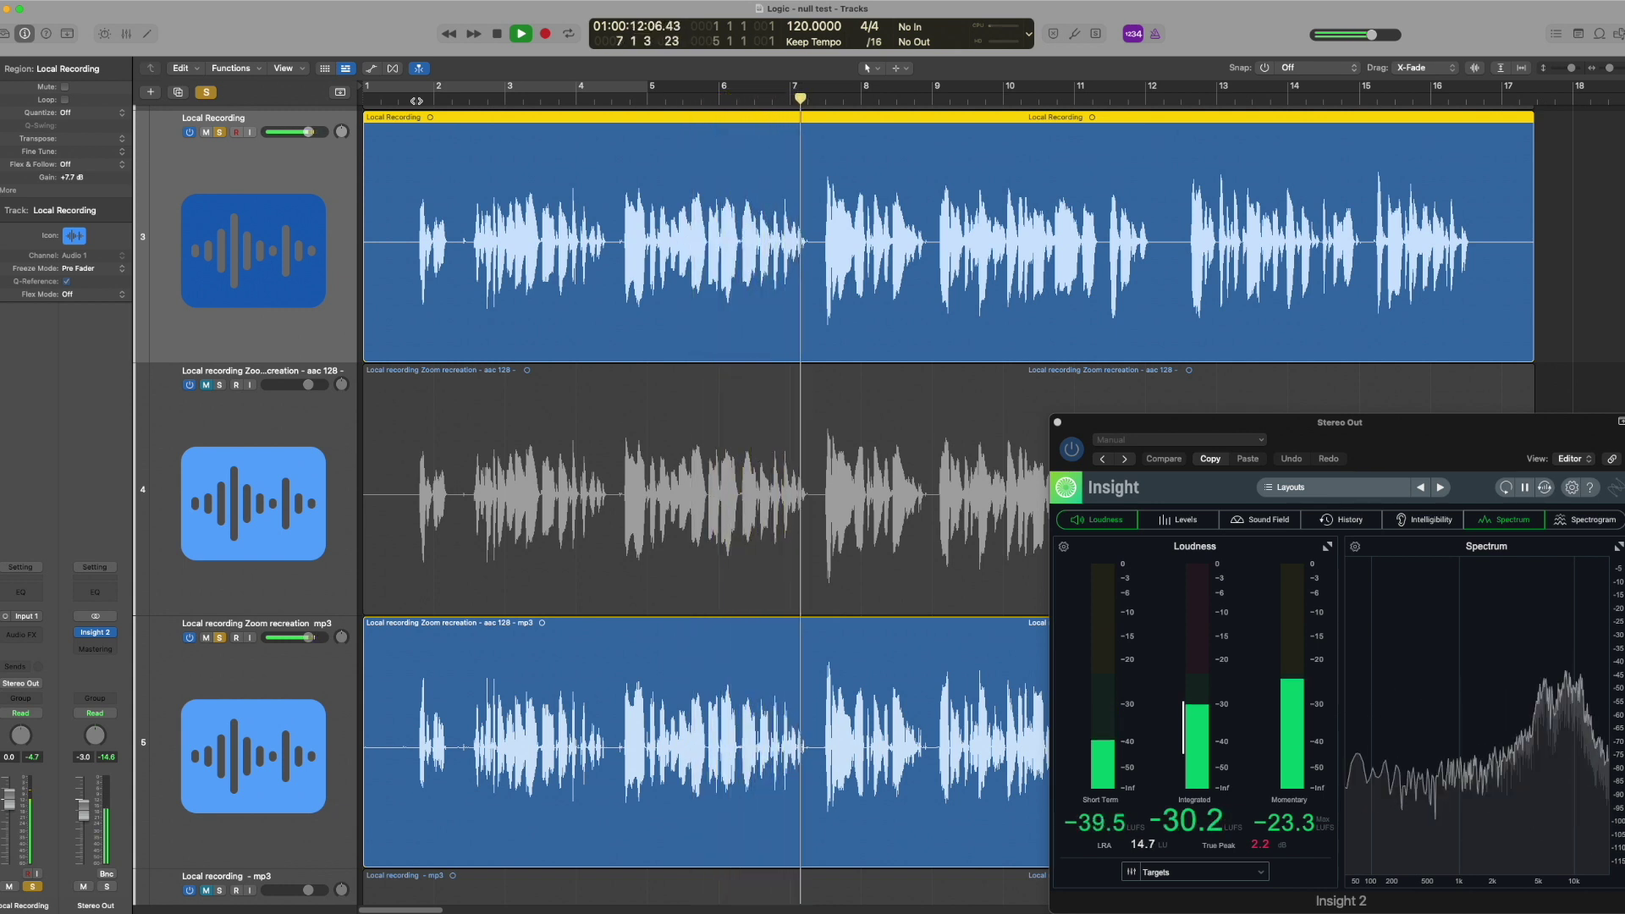
key("space")
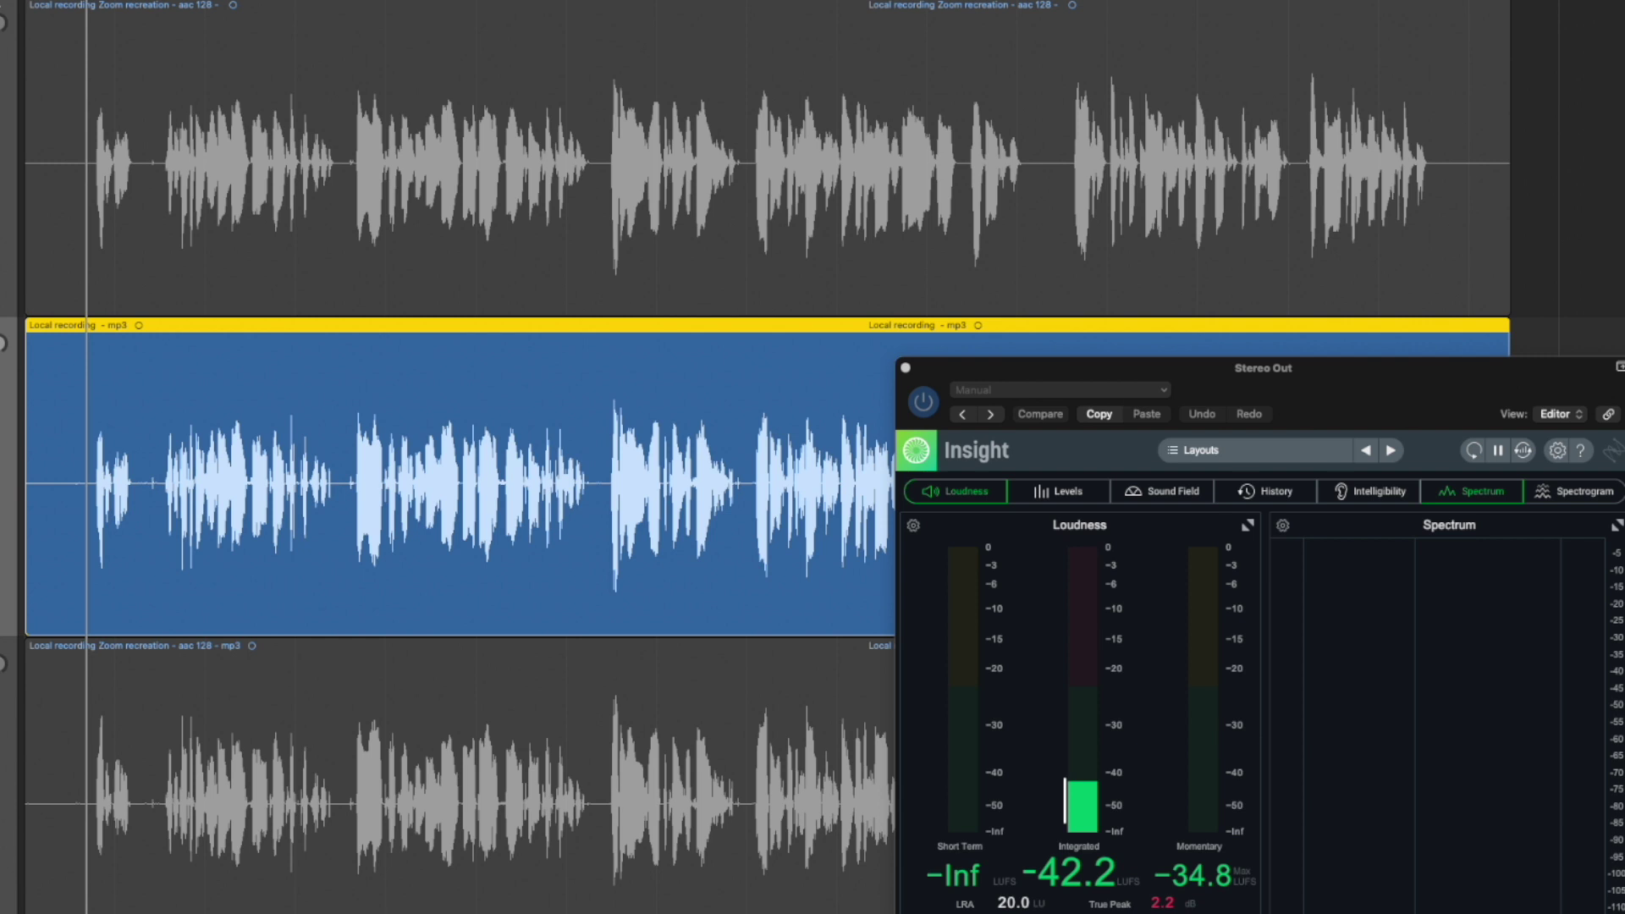
Play the "Local recording - mp3" track from just before its first phrase while Insight meters the output.
key("space")
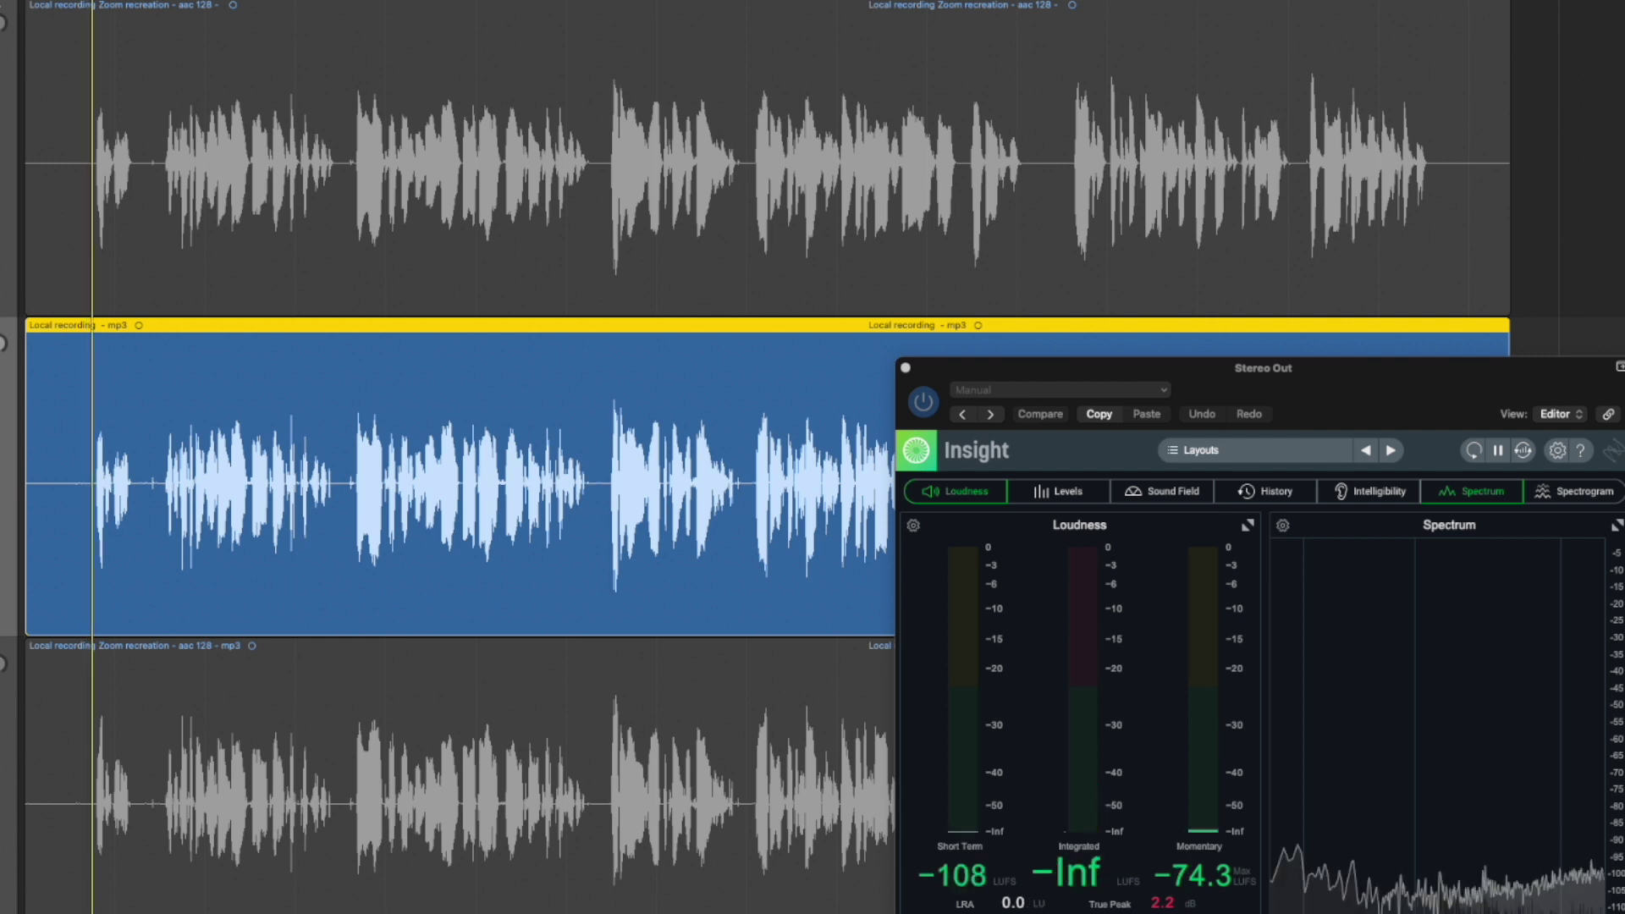